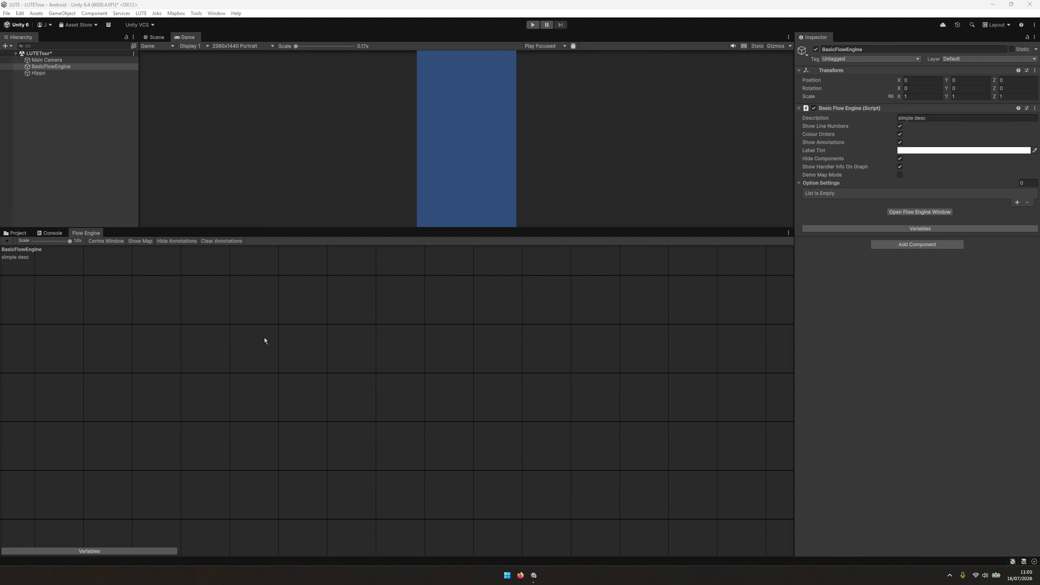
Step: Add a new node to the empty flow graph and give it a Next Node order
{"action": "right_click", "coordinate": [264, 338]}
{"action": "left_click", "coordinate": [296, 343]}
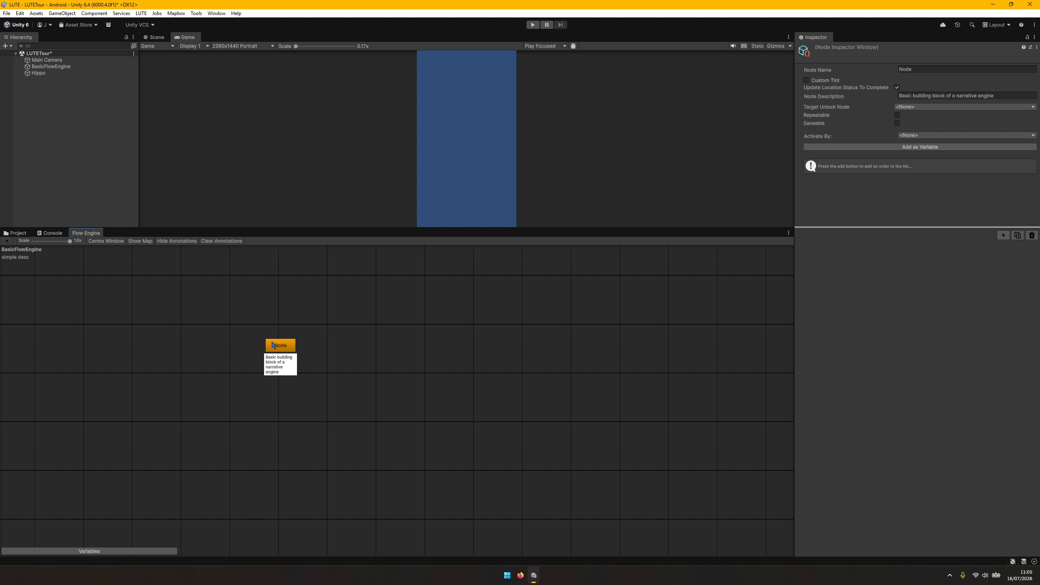
{"action": "left_click_drag", "start_coordinate": [277, 352], "coordinate": [271, 342]}
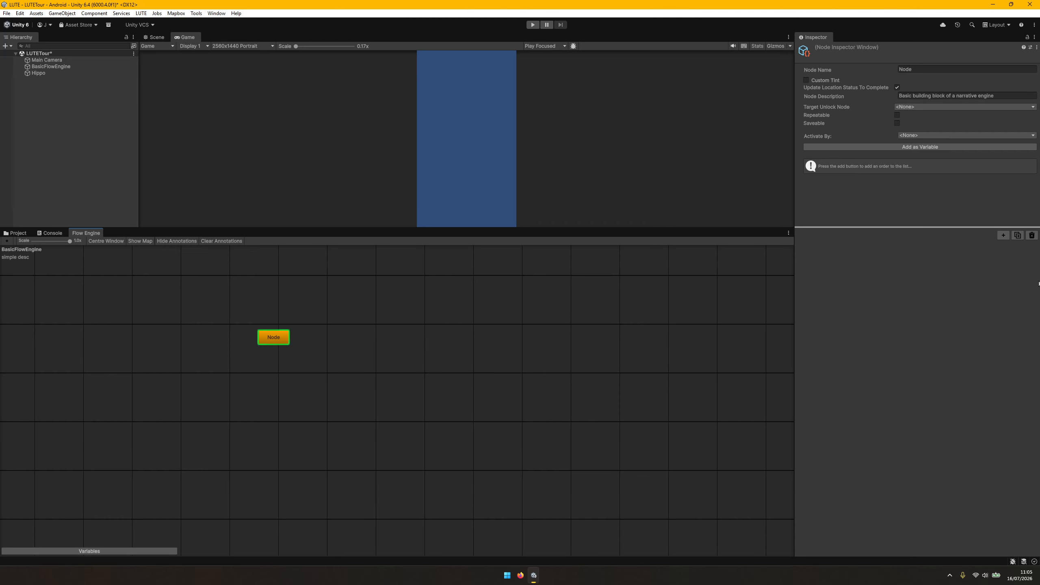
{"action": "left_click", "coordinate": [1004, 236]}
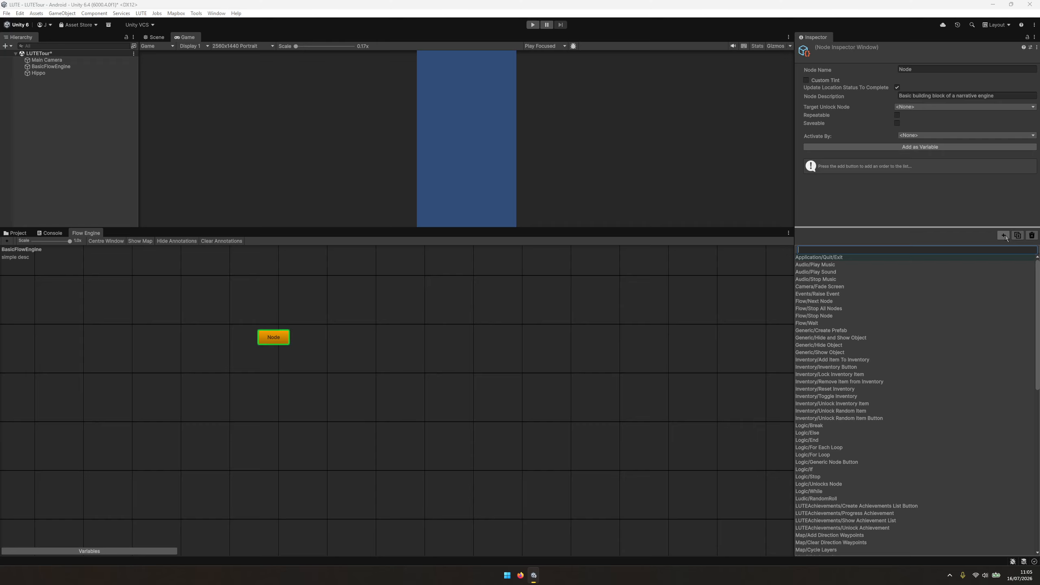
{"action": "type", "text": "next"}
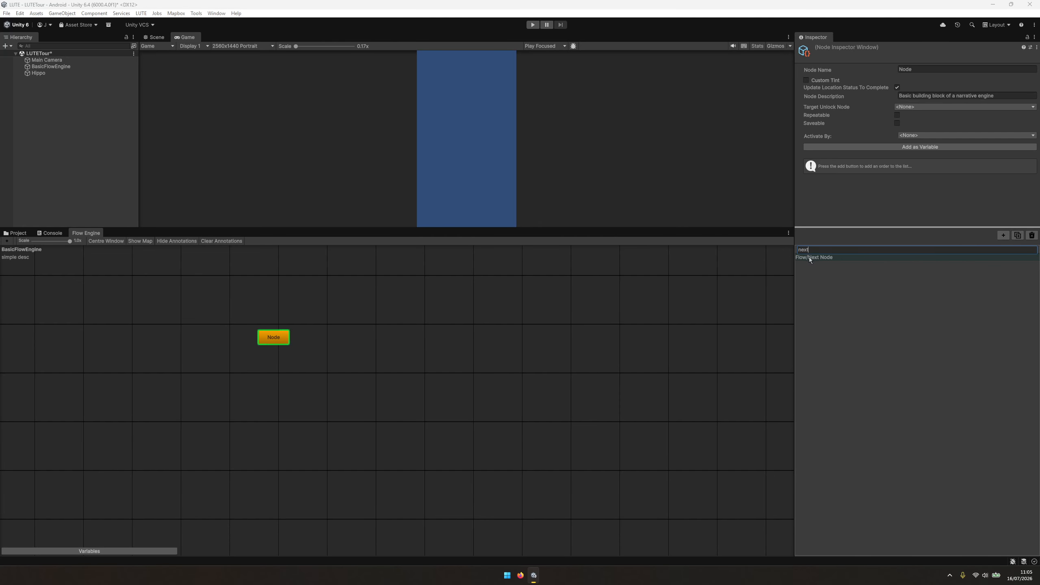
{"action": "left_click", "coordinate": [803, 257]}
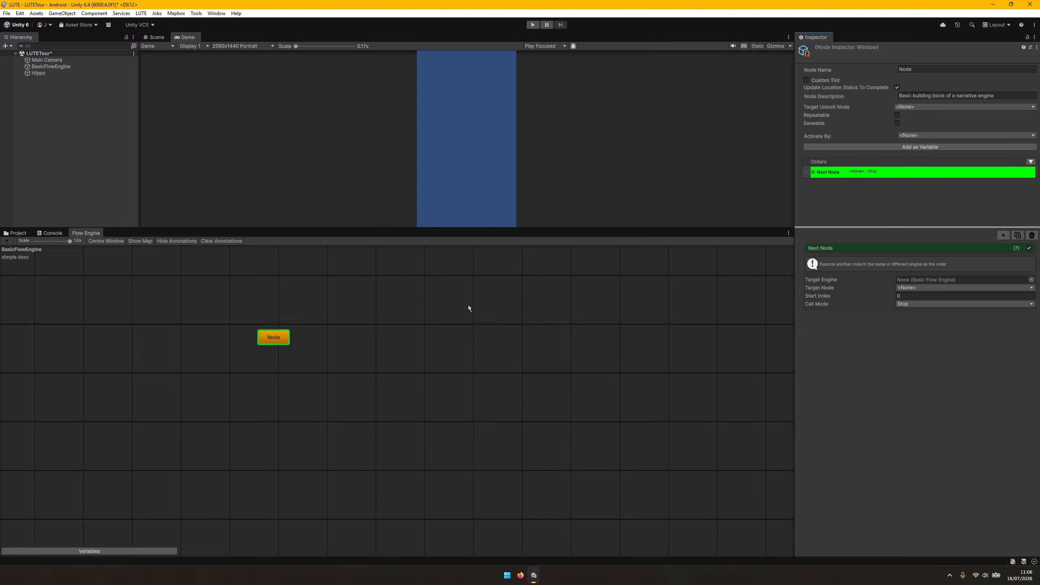
Step: Add a second node to the flow graph, to the right of the first node
{"action": "right_click", "coordinate": [399, 327]}
{"action": "left_click", "coordinate": [409, 333]}
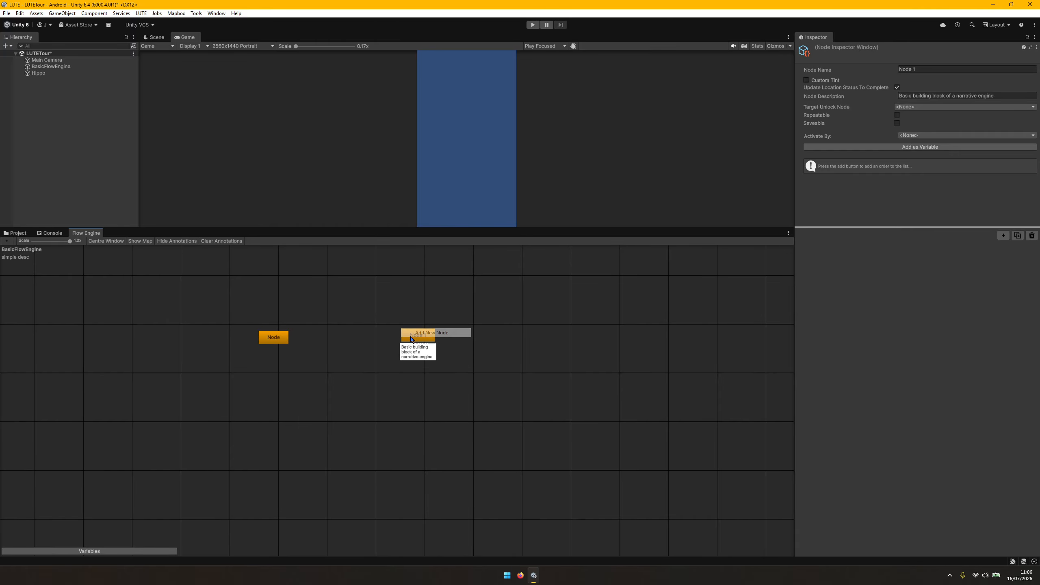
{"action": "left_click_drag", "start_coordinate": [413, 334], "coordinate": [397, 337]}
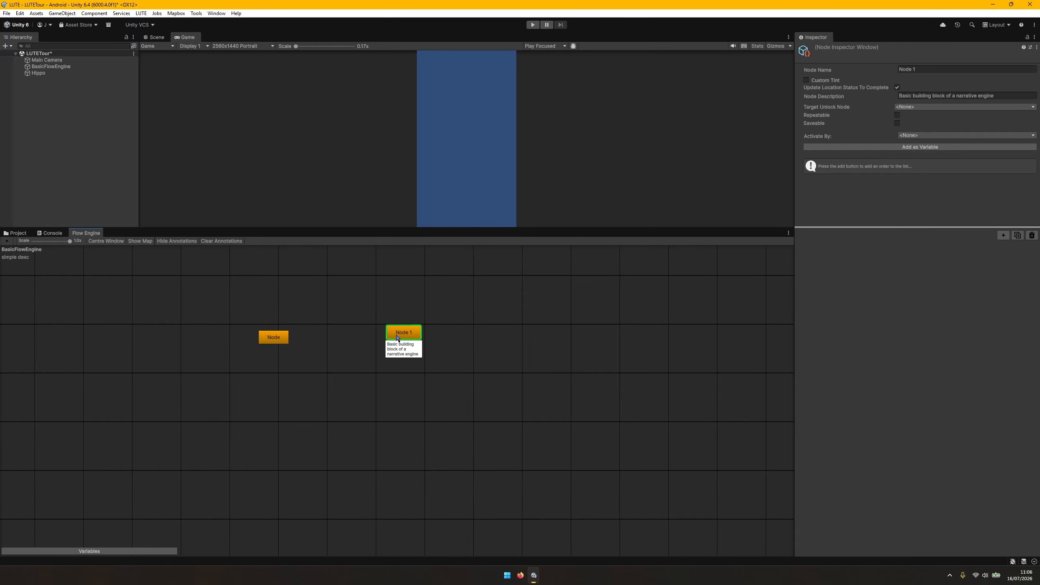
Step: Set the first node's Next Node order to target Node 1, and line the two nodes up horizontally
{"action": "left_click_drag", "start_coordinate": [210, 303], "coordinate": [298, 360]}
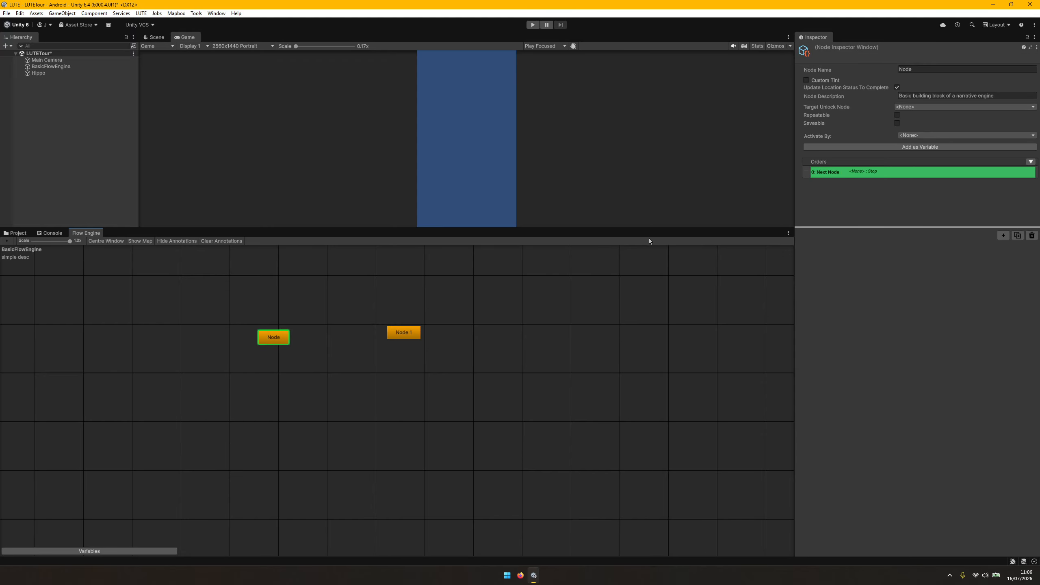
{"action": "left_click", "coordinate": [836, 174]}
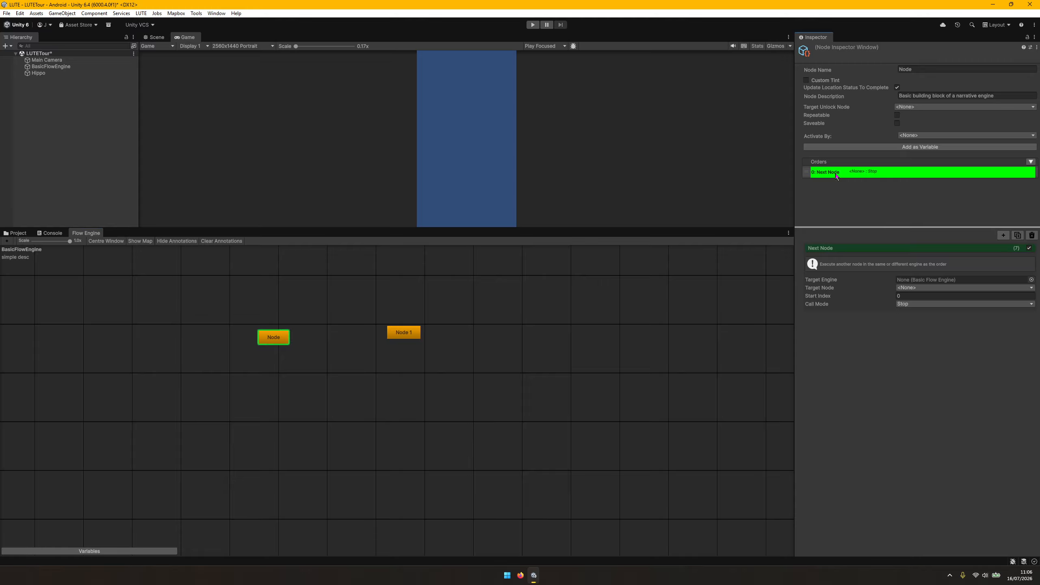
{"action": "left_click", "coordinate": [905, 288]}
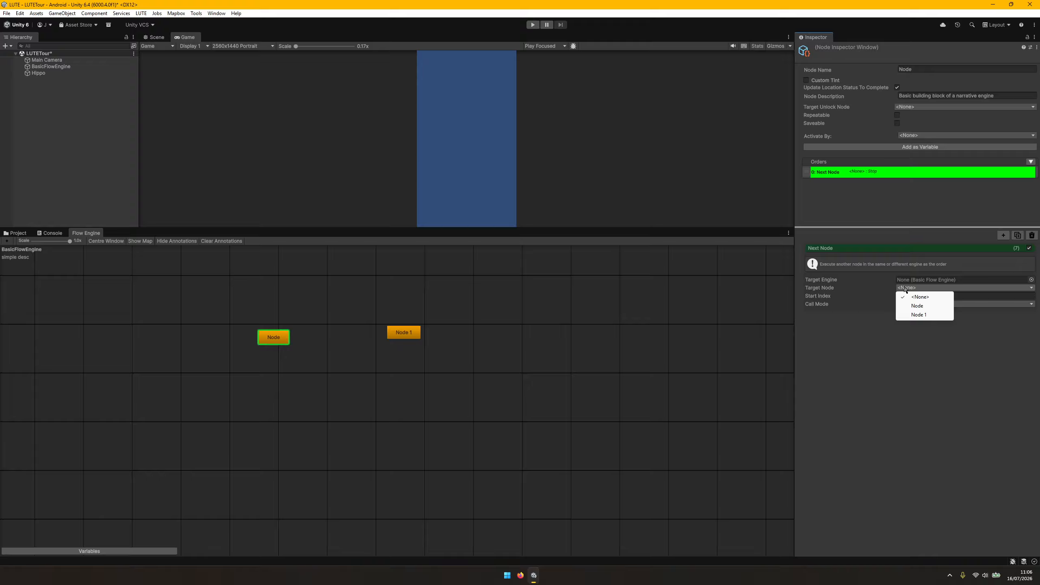
{"action": "left_click", "coordinate": [926, 314]}
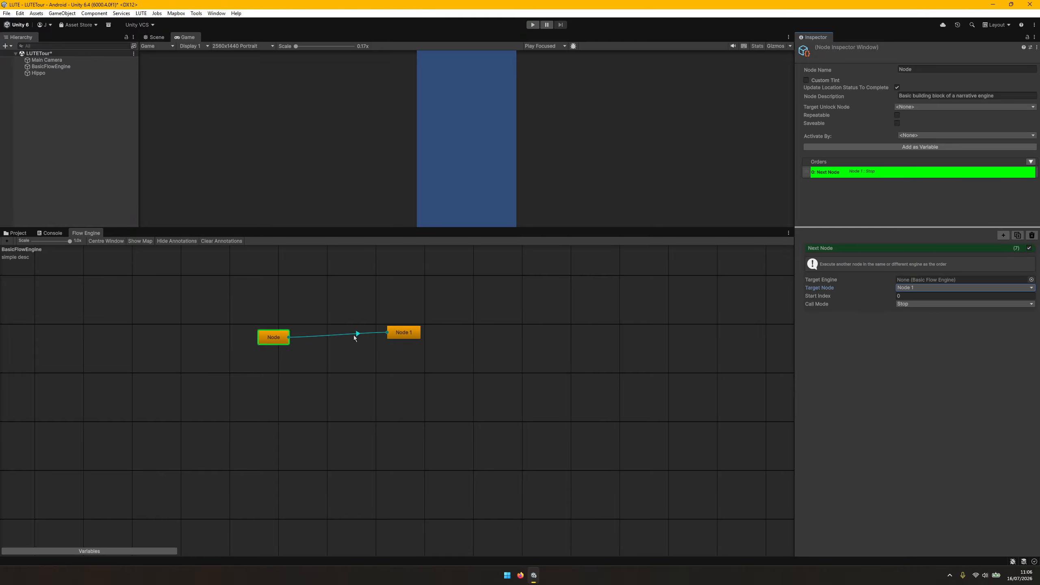
{"action": "left_click", "coordinate": [401, 336]}
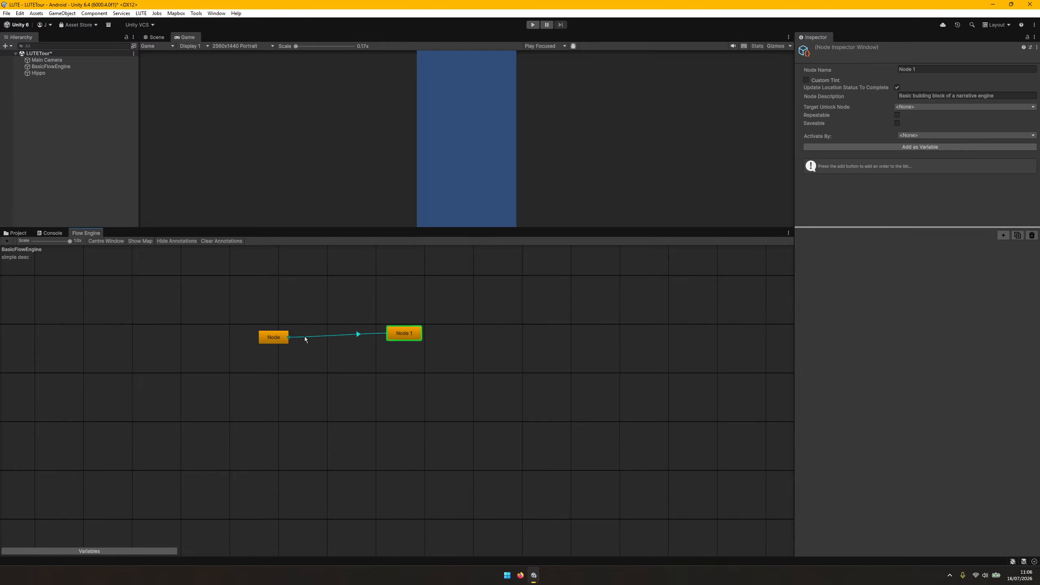
{"action": "left_click_drag", "start_coordinate": [278, 340], "coordinate": [291, 336]}
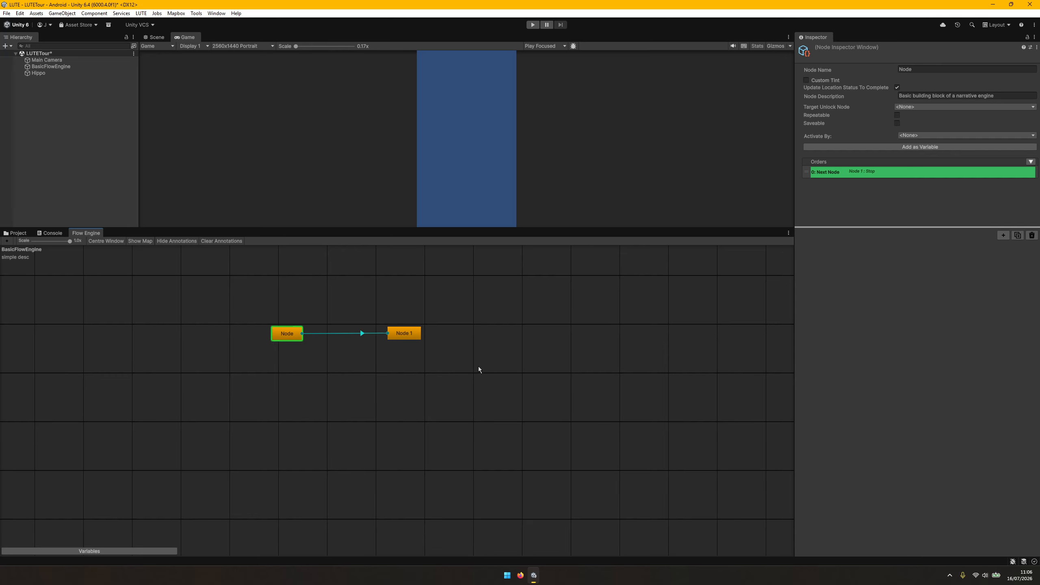
Step: Add a Dialogue order to Node 1 with the story text "howdy!"
{"action": "left_click_drag", "start_coordinate": [479, 359], "coordinate": [403, 318]}
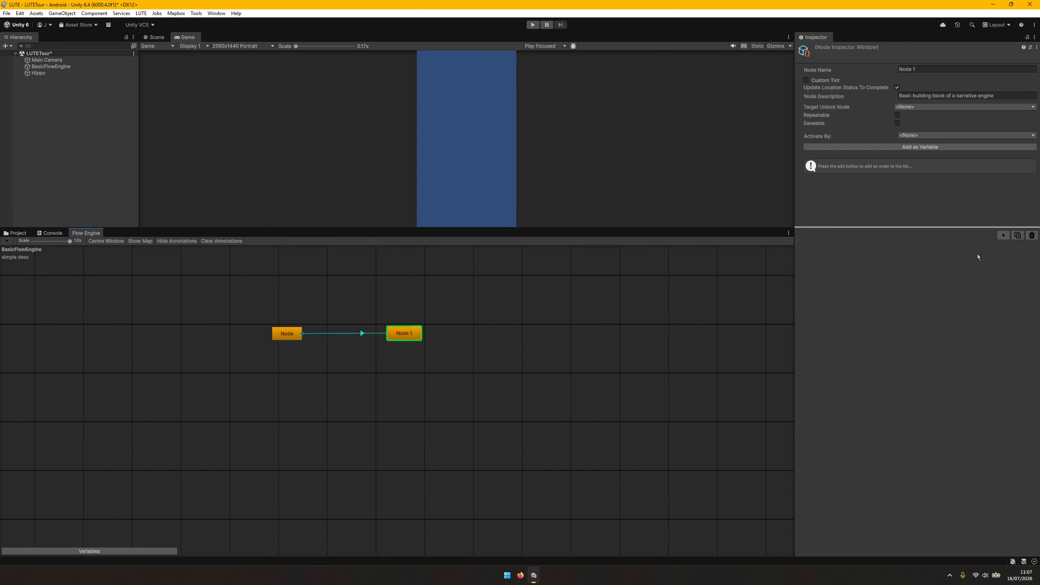
{"action": "left_click", "coordinate": [1003, 236]}
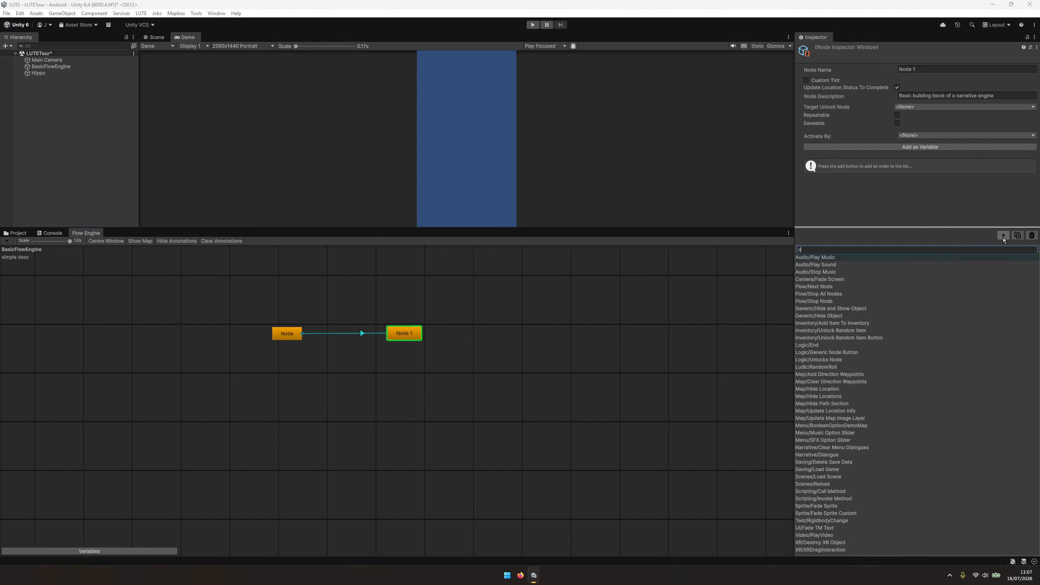
{"action": "type", "text": "dia"}
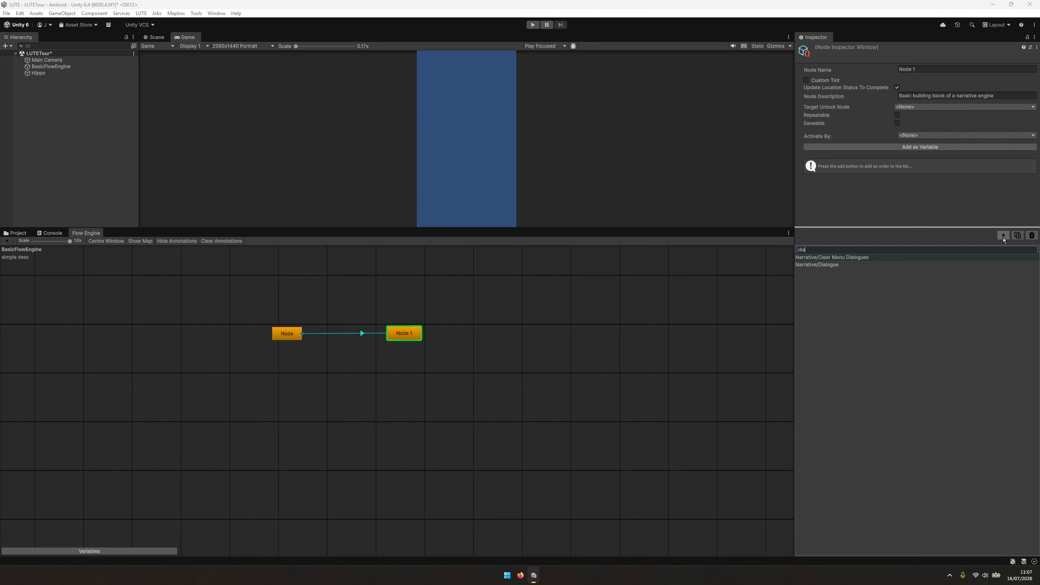
{"action": "left_click", "coordinate": [916, 264]}
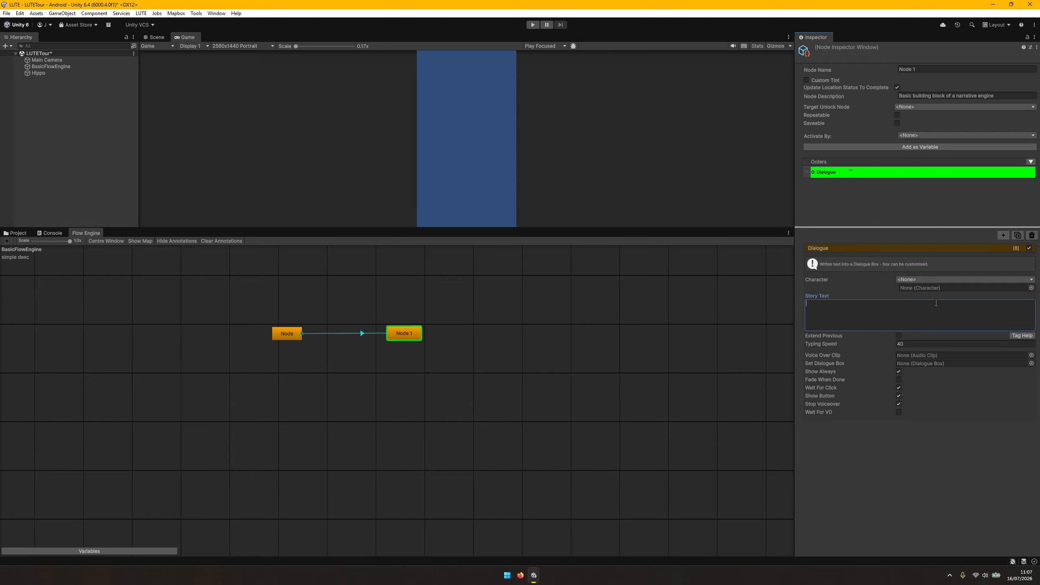
{"action": "type", "text": "dt"}
{"action": "left_click_drag", "start_coordinate": [875, 320], "coordinate": [745, 325]}
Step: Run the scene in play mode and execute the first node to test the flow into Node 1
{"action": "left_click", "coordinate": [287, 334]}
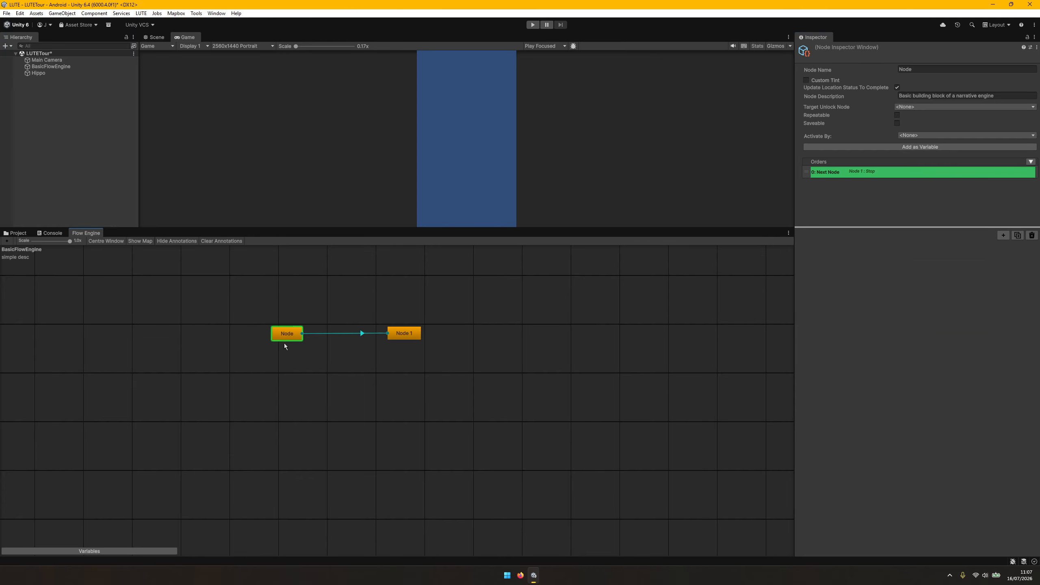
{"action": "left_click", "coordinate": [532, 25]}
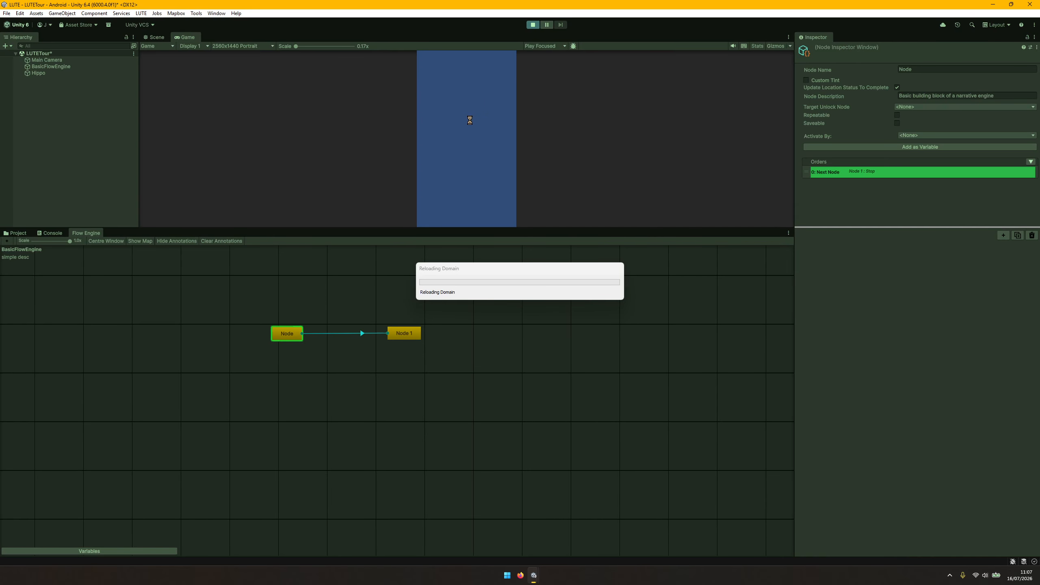
{"action": "left_click_drag", "start_coordinate": [534, 266], "coordinate": [518, 266]}
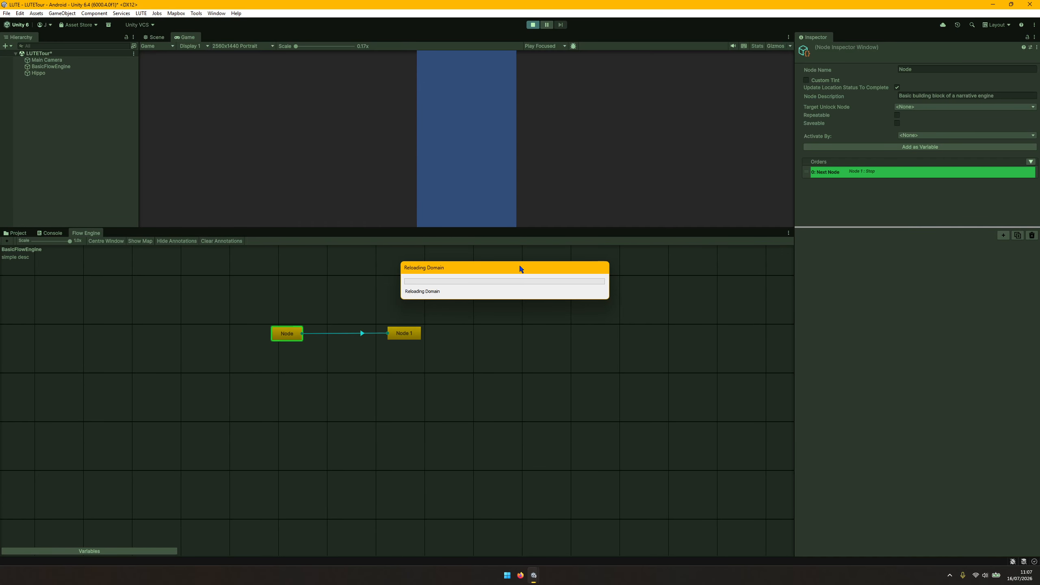
{"action": "left_click_drag", "start_coordinate": [520, 269], "coordinate": [511, 258]}
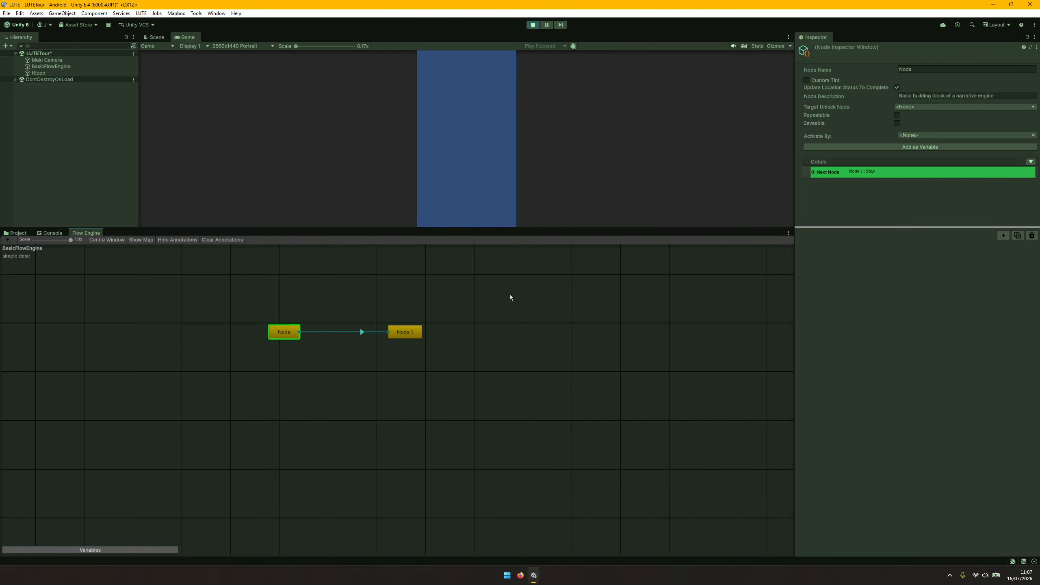
{"action": "right_click", "coordinate": [290, 331]}
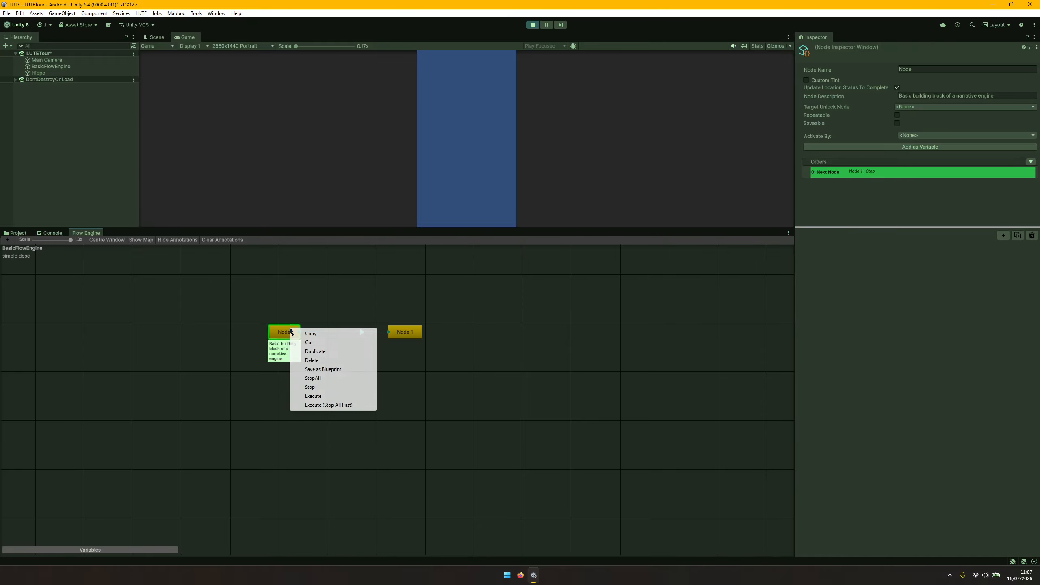
{"action": "left_click", "coordinate": [333, 394]}
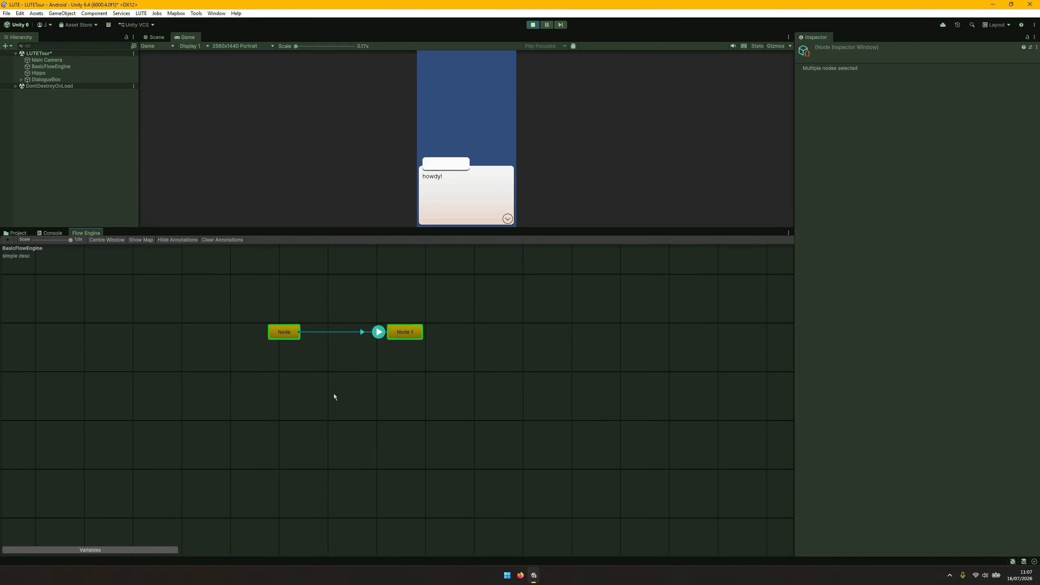
Step: Inspect the orders of both nodes while the scene is running, and stop play mode
{"action": "left_click", "coordinate": [284, 329]}
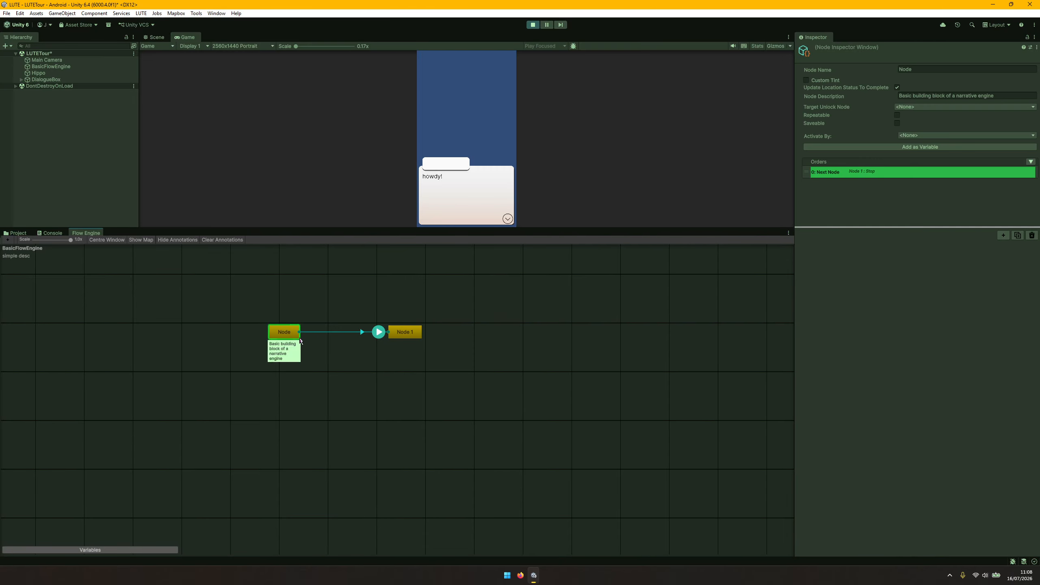
{"action": "left_click", "coordinate": [405, 332]}
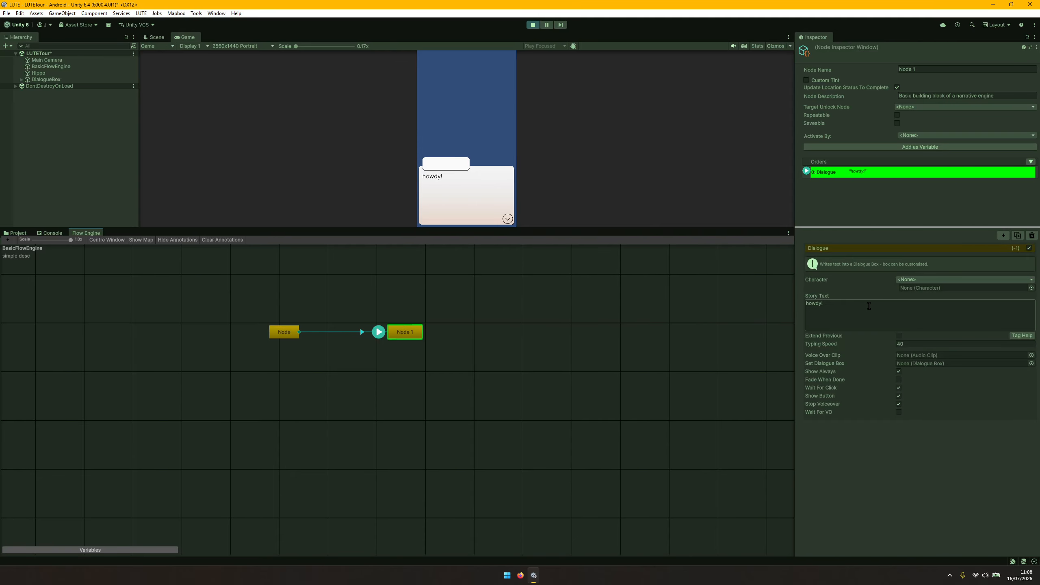
{"action": "left_click", "coordinate": [532, 25]}
Step: Delete both linked nodes from the flow graph
{"action": "left_click", "coordinate": [287, 330]}
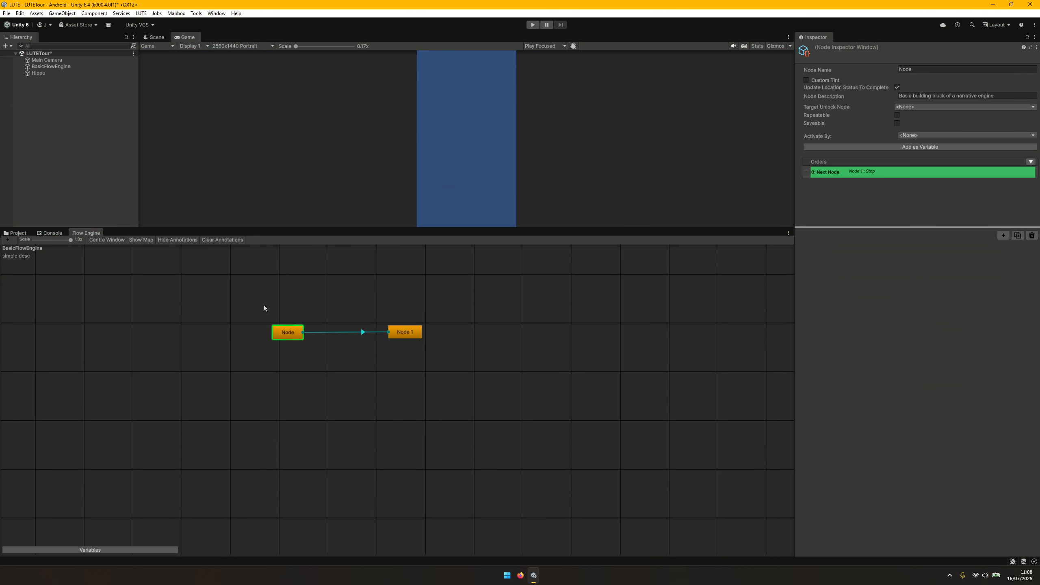
{"action": "left_click_drag", "start_coordinate": [250, 296], "coordinate": [462, 356]}
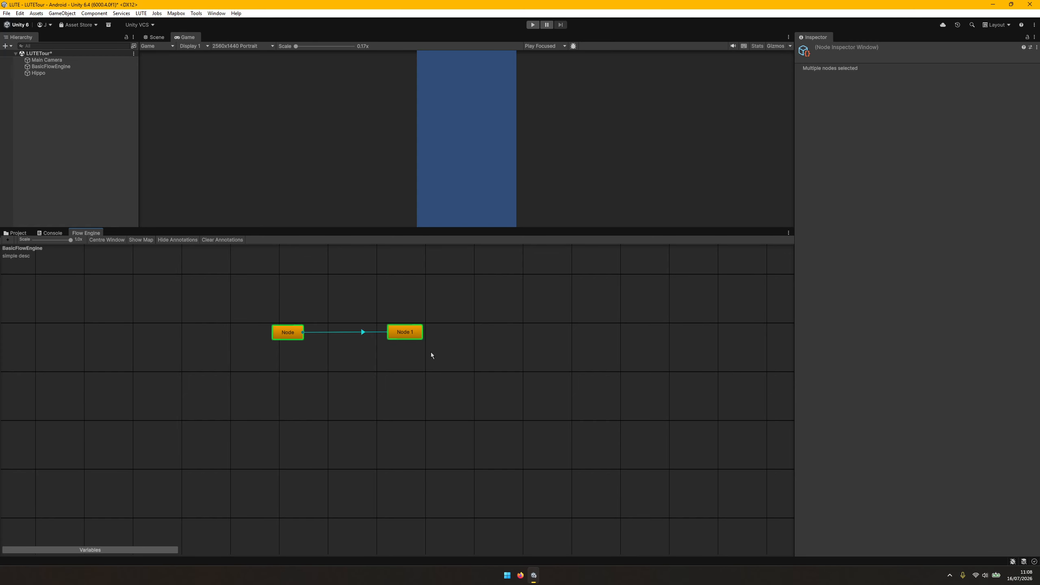
{"action": "right_click", "coordinate": [401, 340]}
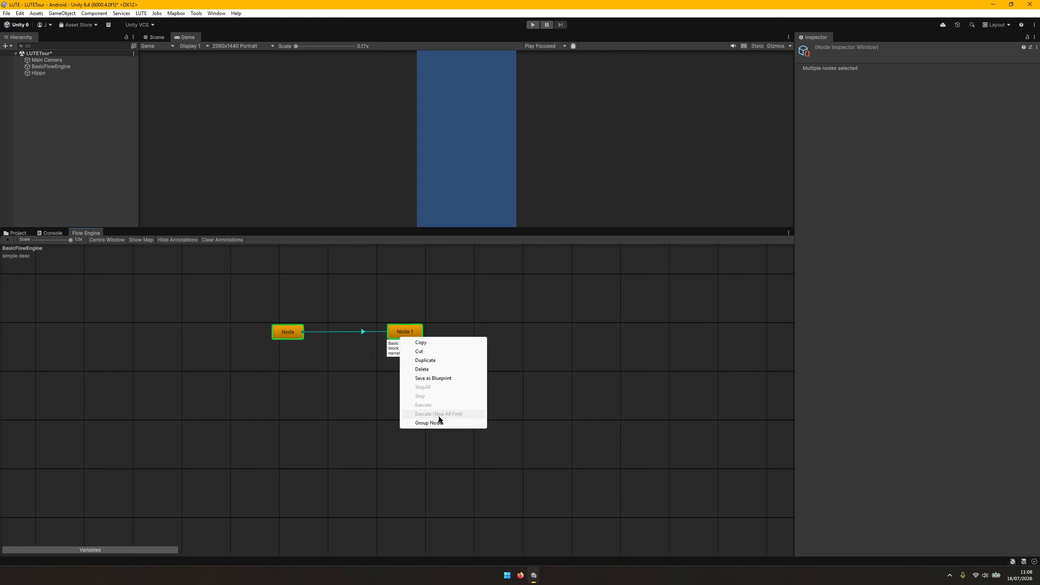
{"action": "left_click", "coordinate": [438, 369]}
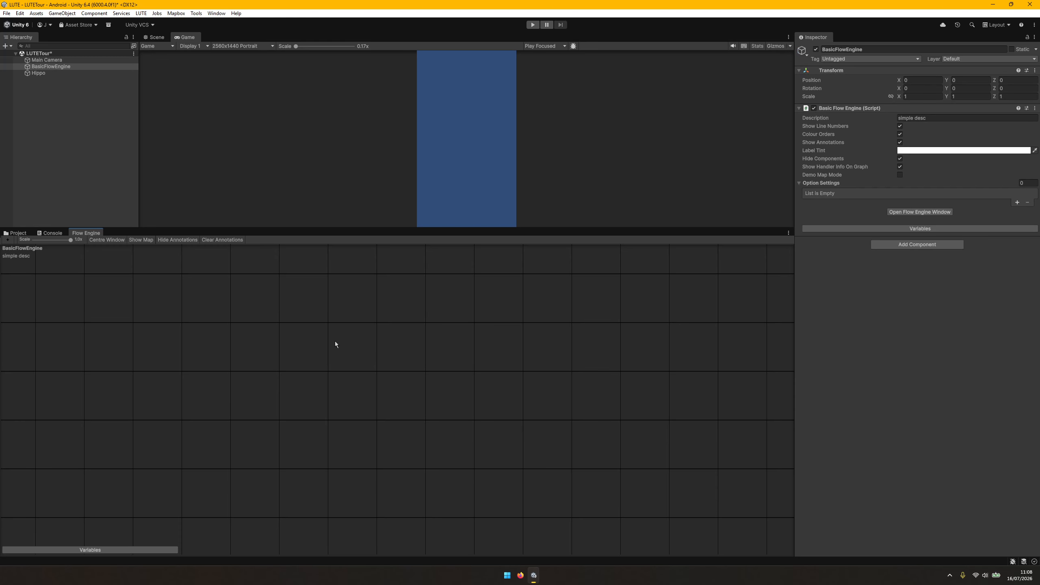
Step: Add a new node to the cleared flow graph and give it a narrative Choice order
{"action": "right_click", "coordinate": [233, 322]}
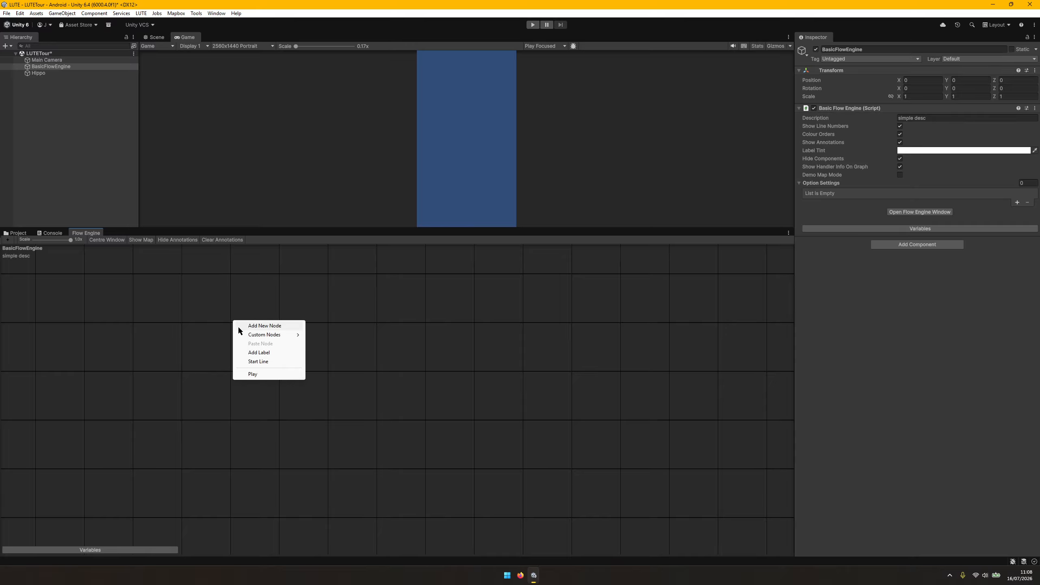
{"action": "left_click", "coordinate": [240, 326]}
{"action": "left_click_drag", "start_coordinate": [249, 338], "coordinate": [254, 344]}
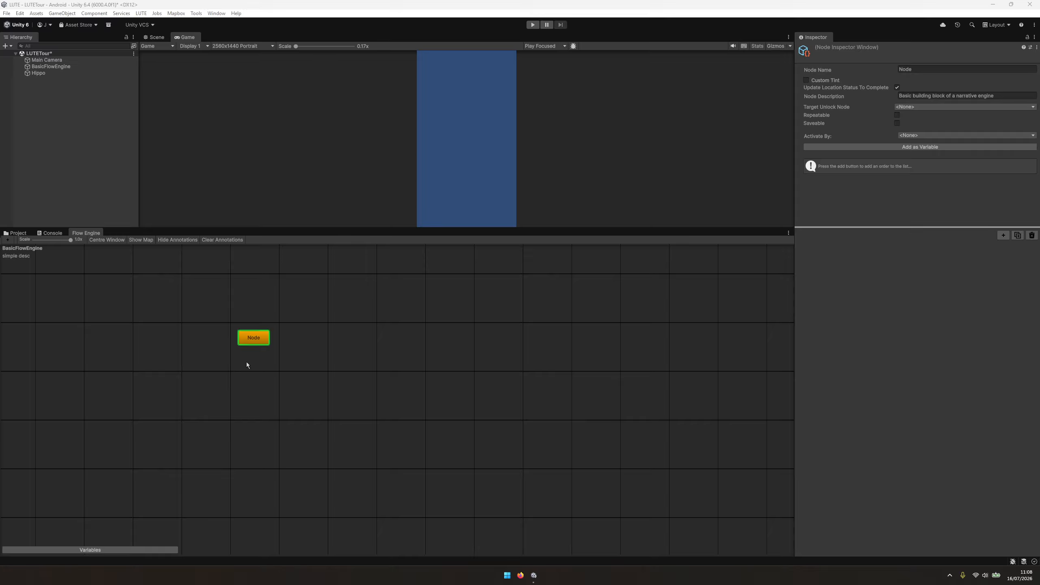
{"action": "mouse_move", "coordinate": [253, 342]}
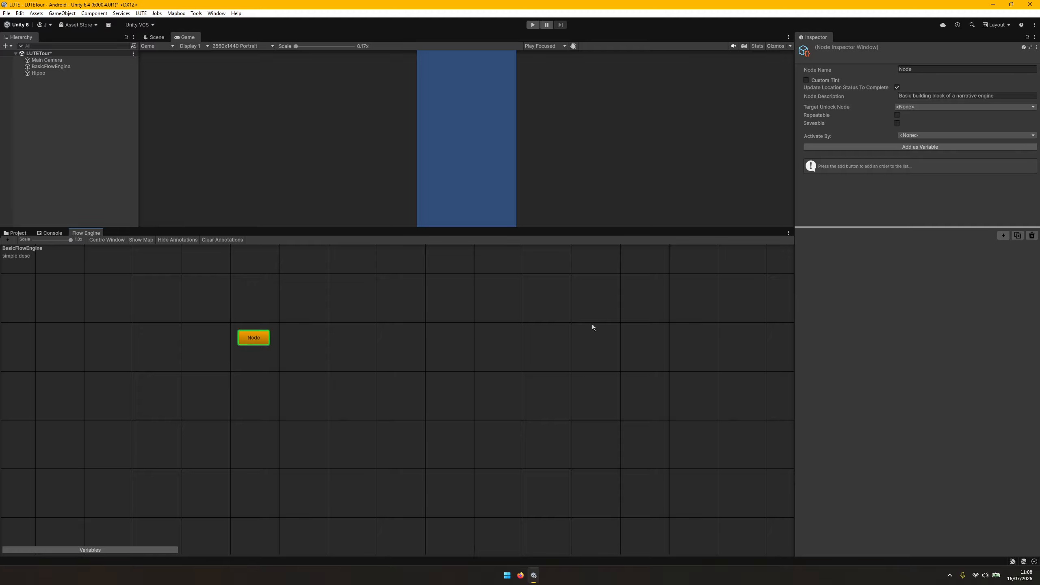
{"action": "left_click", "coordinate": [1003, 236]}
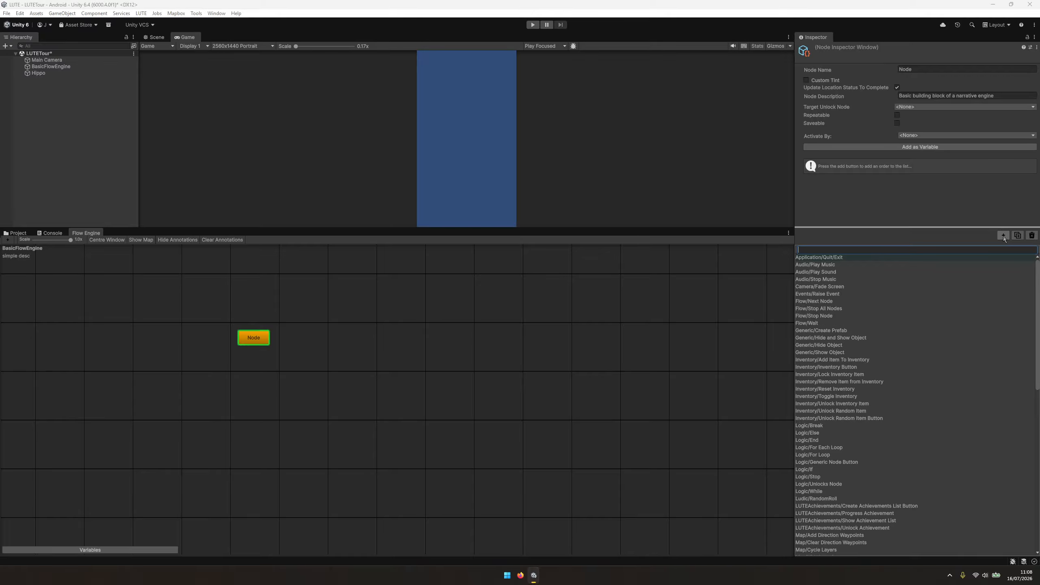
{"action": "type", "text": "choi"}
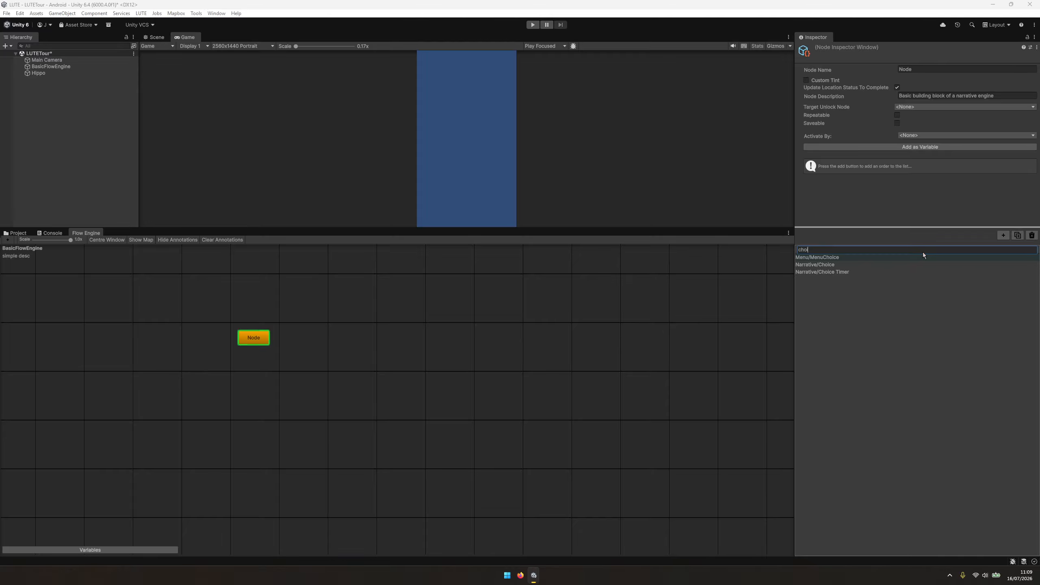
{"action": "left_click", "coordinate": [902, 264]}
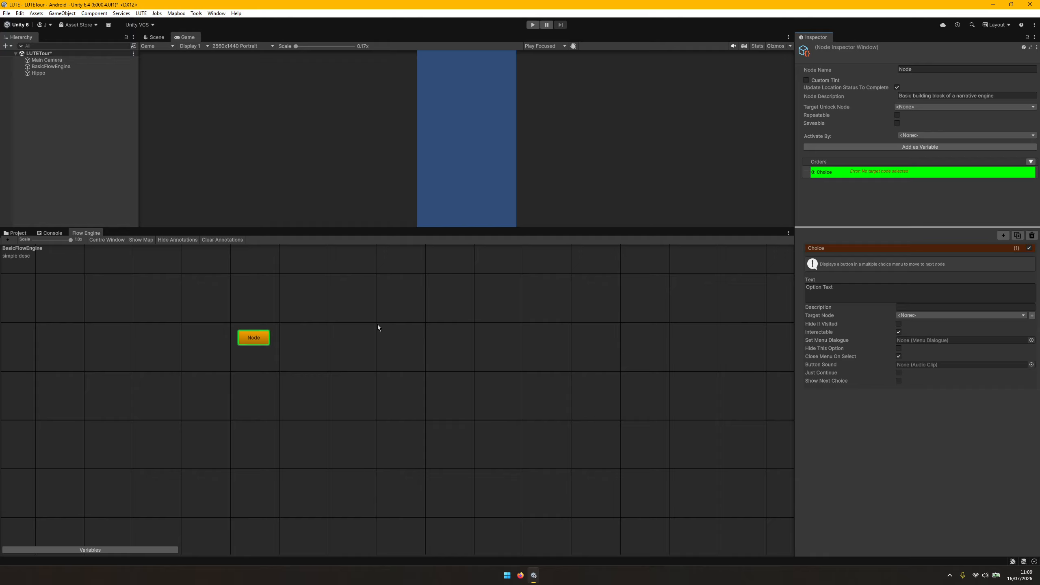
Step: Add a second node to the flow graph beside the first one
{"action": "left_click", "coordinate": [353, 319]}
{"action": "right_click", "coordinate": [366, 333]}
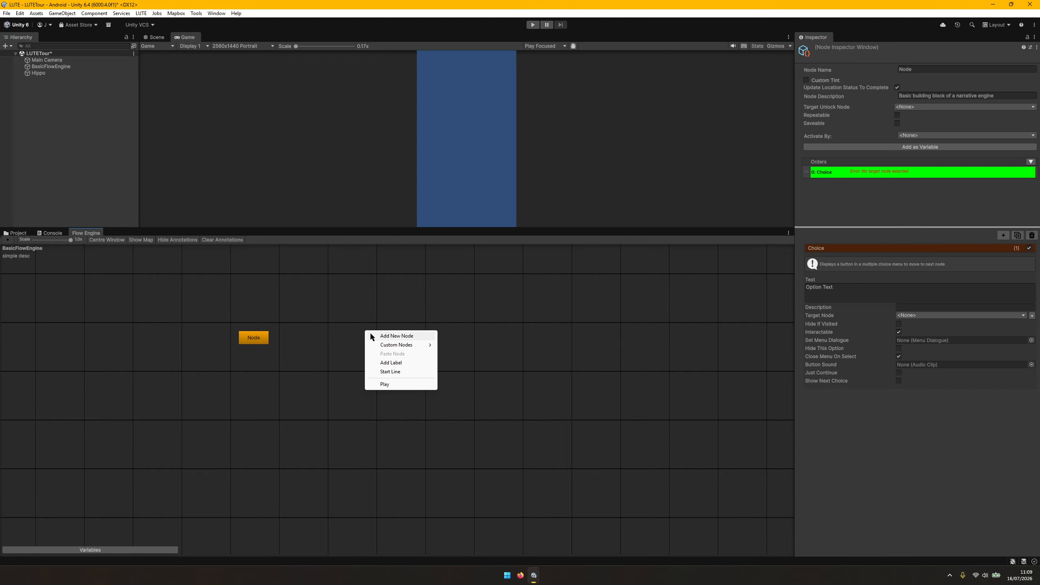
{"action": "left_click", "coordinate": [371, 336]}
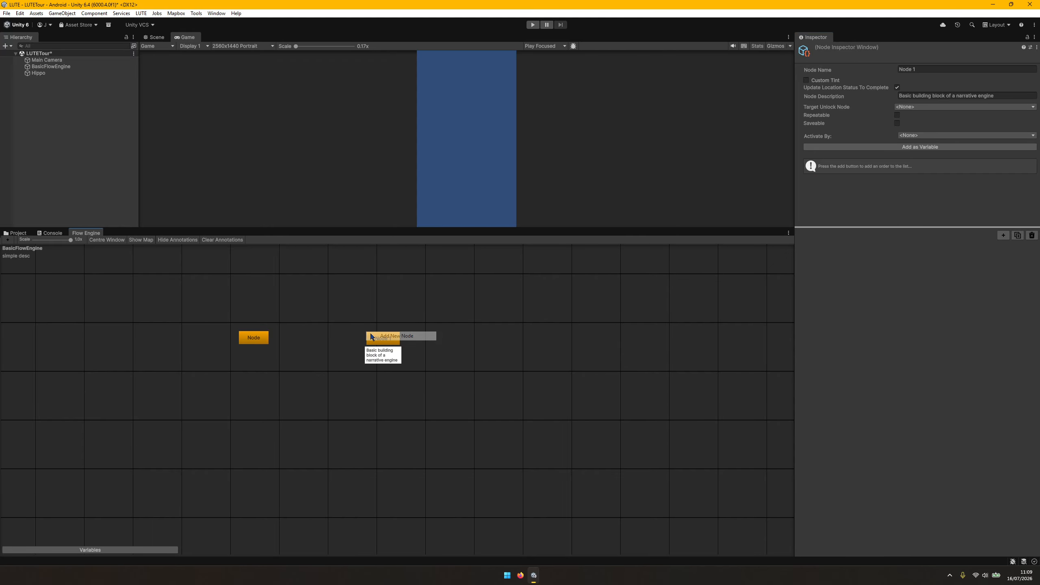
Step: Give Node 1 a narrative Dialogue order with the story text "hello!"
{"action": "left_click", "coordinate": [1002, 235]}
{"action": "type", "text": "do"}
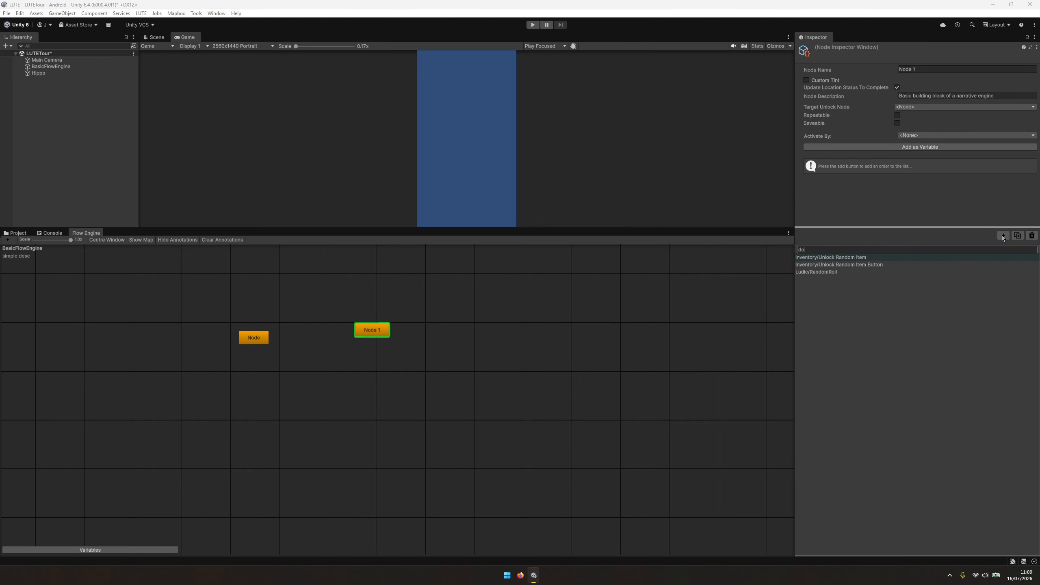
{"action": "key", "text": "BackSpace"}
{"action": "key", "text": "BackSpace"}
{"action": "type", "text": "d"}
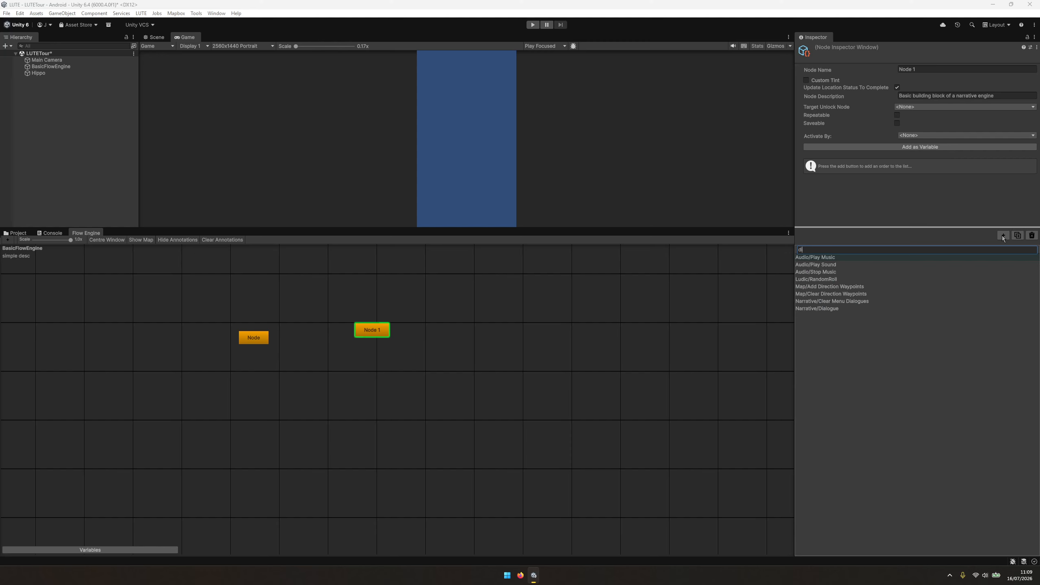
{"action": "left_click", "coordinate": [917, 308]}
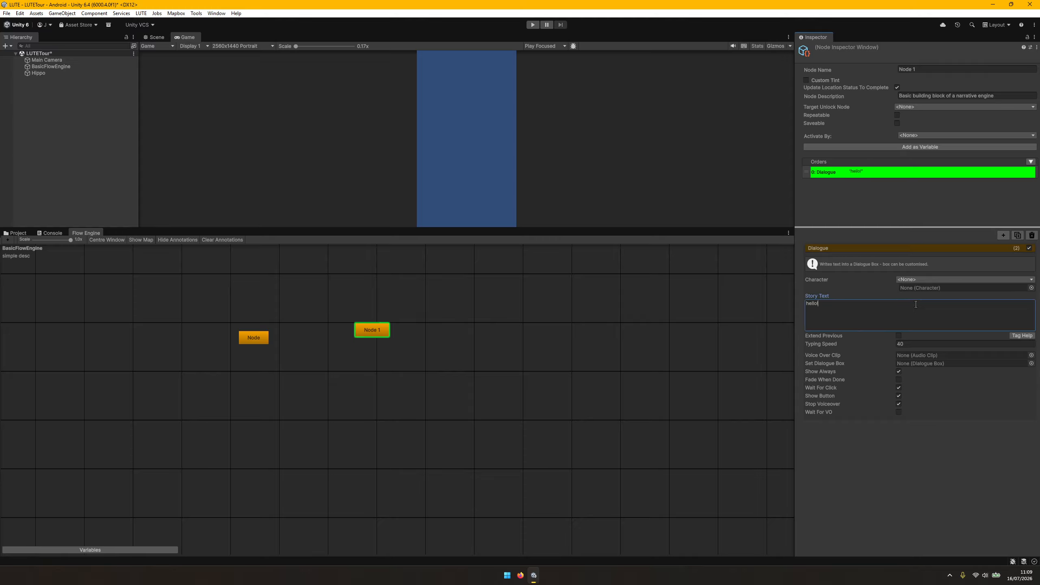
Step: Set the first node's Choice order text to "Say hello" and its target node to Node 1
{"action": "left_click_drag", "start_coordinate": [250, 340], "coordinate": [250, 334]}
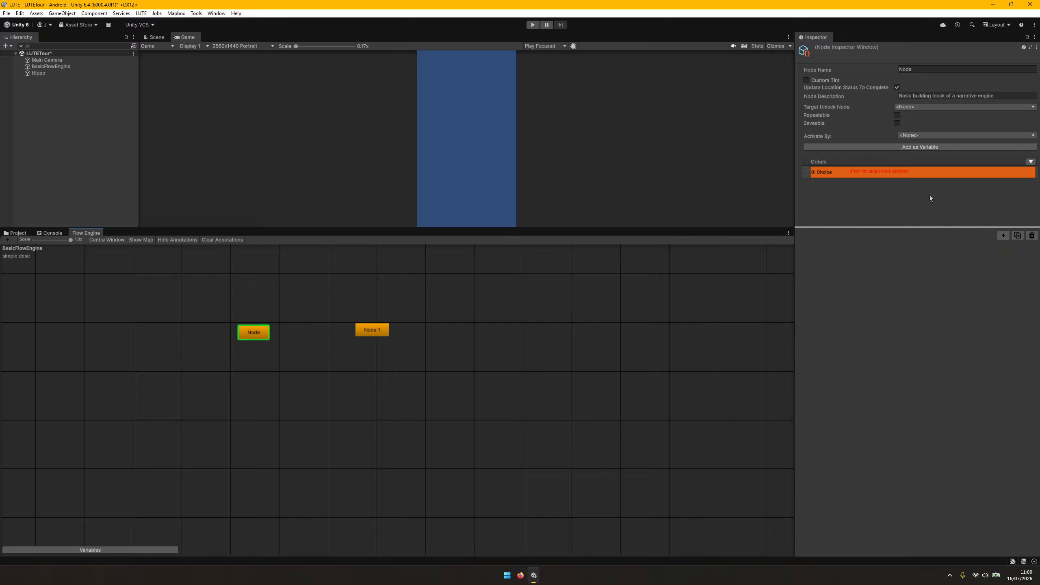
{"action": "left_click", "coordinate": [943, 169]}
{"action": "left_click", "coordinate": [906, 290]}
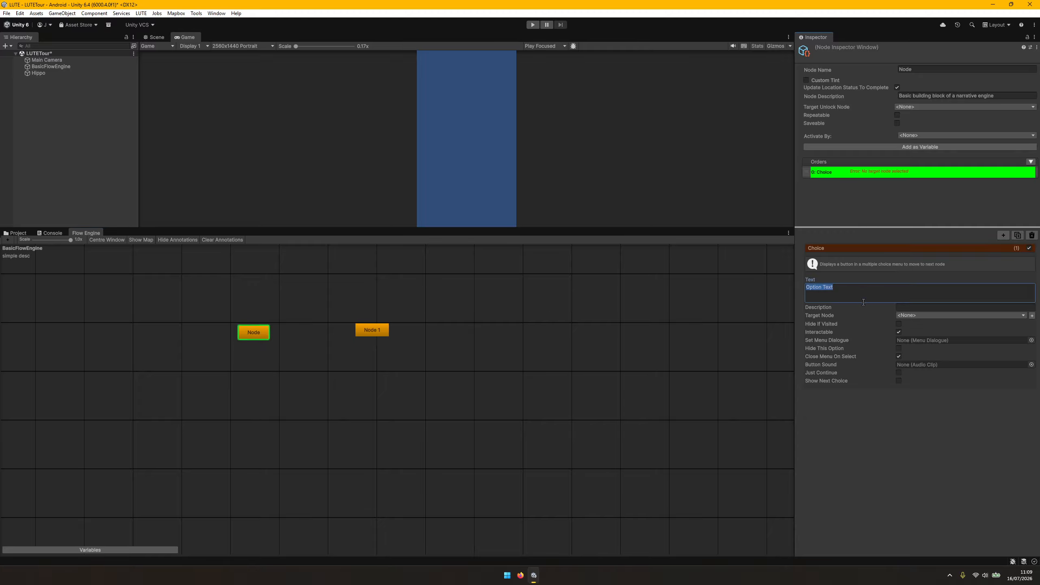
{"action": "type", "text": "Say hello"}
{"action": "left_click", "coordinate": [914, 315]}
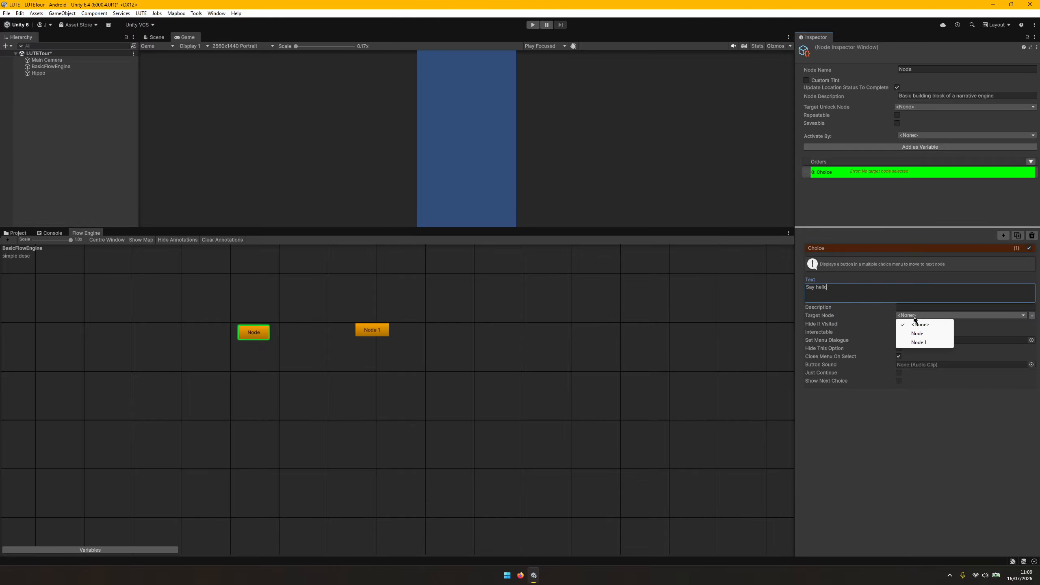
{"action": "left_click", "coordinate": [929, 343]}
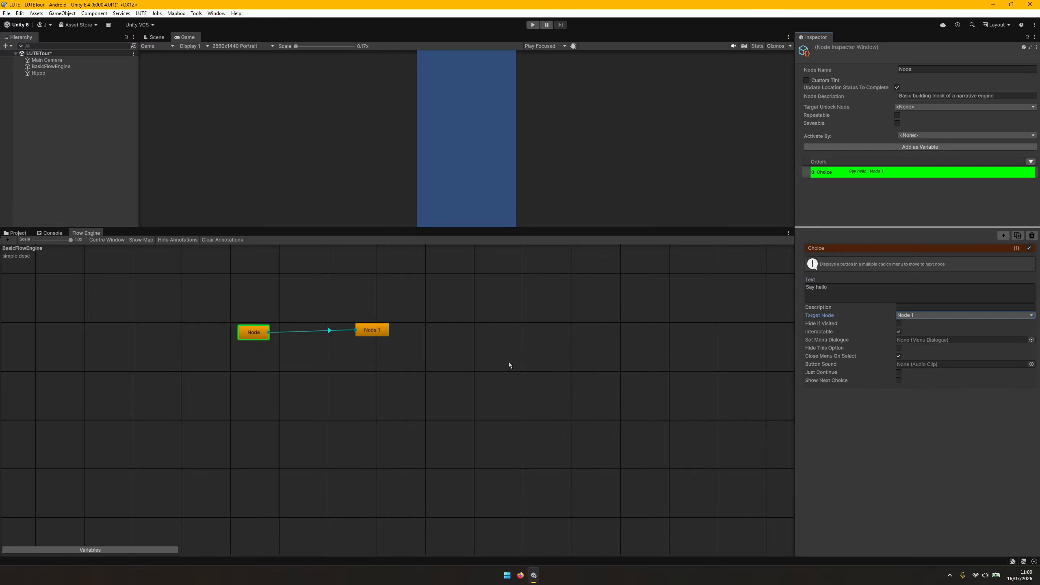
Step: Review the first node's Choice order and Node 1's Dialogue order
{"action": "left_click", "coordinate": [371, 333]}
{"action": "left_click", "coordinate": [259, 334]}
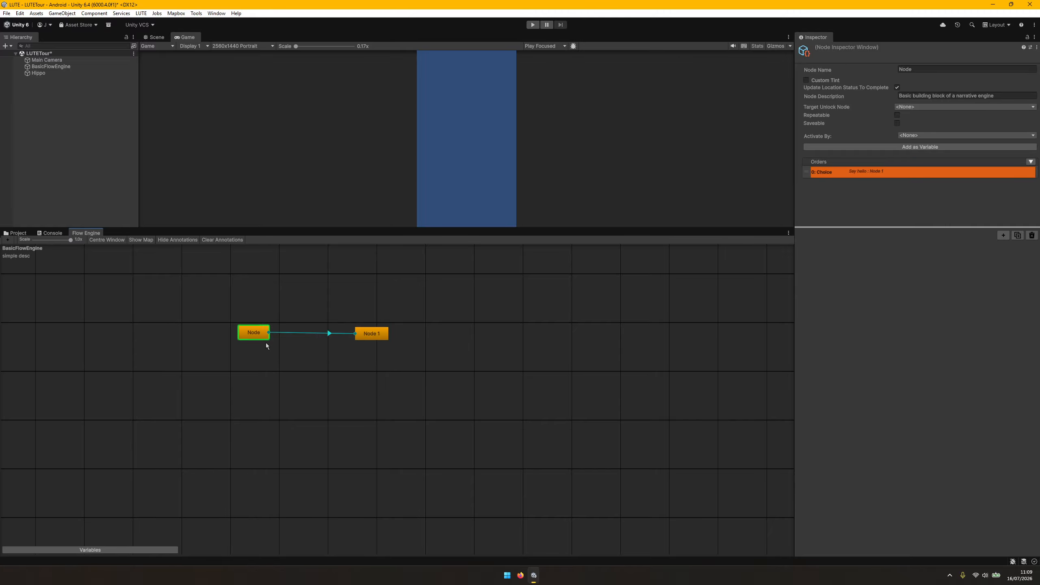
{"action": "left_click", "coordinate": [868, 173]}
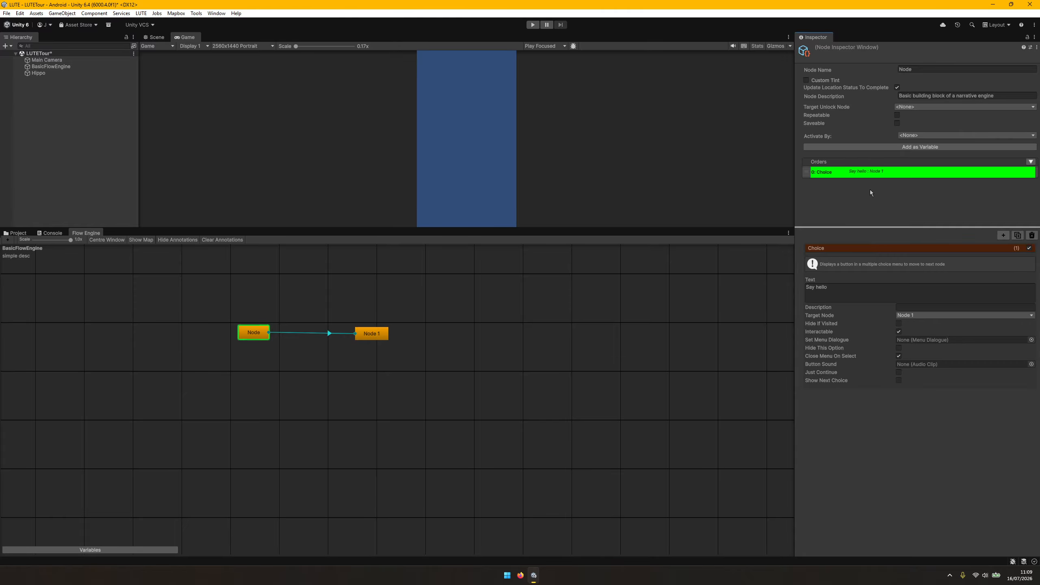
{"action": "left_click", "coordinate": [364, 340]}
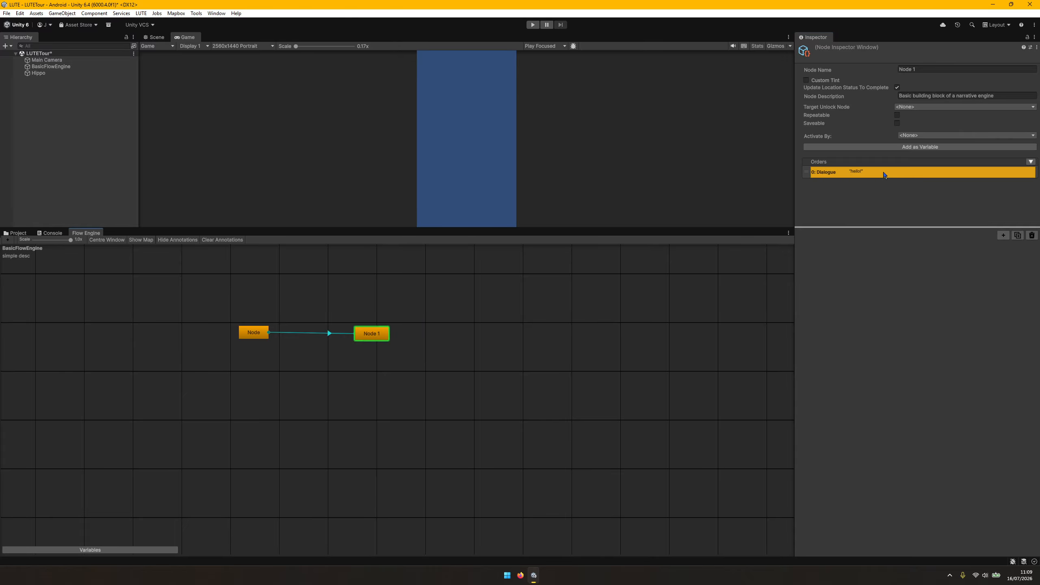
{"action": "left_click", "coordinate": [885, 176]}
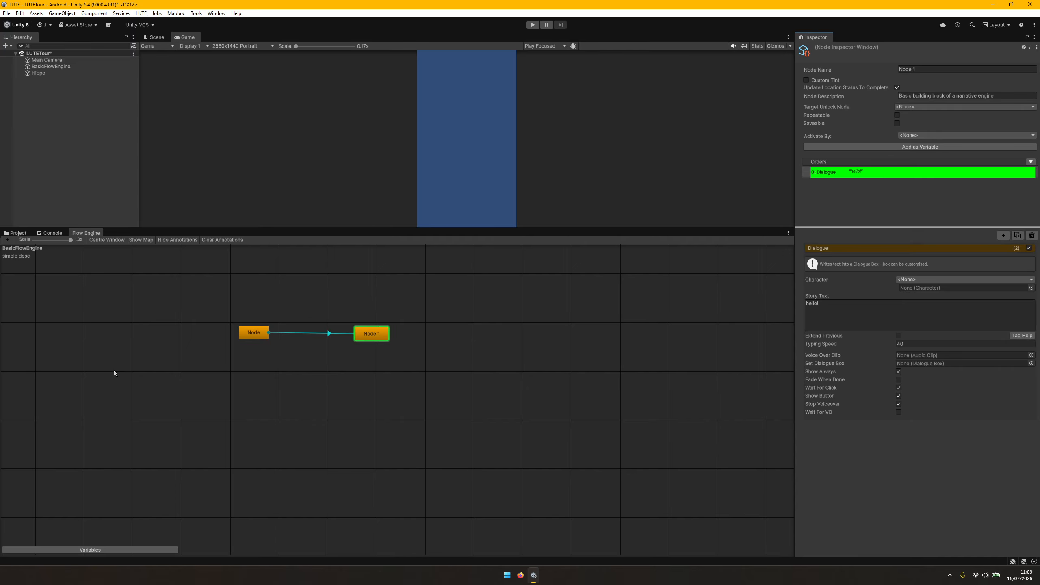
Step: Run the scene in play mode, execute the first node and choose "Say hello" to test the flow into Node 1
{"action": "left_click", "coordinate": [532, 25]}
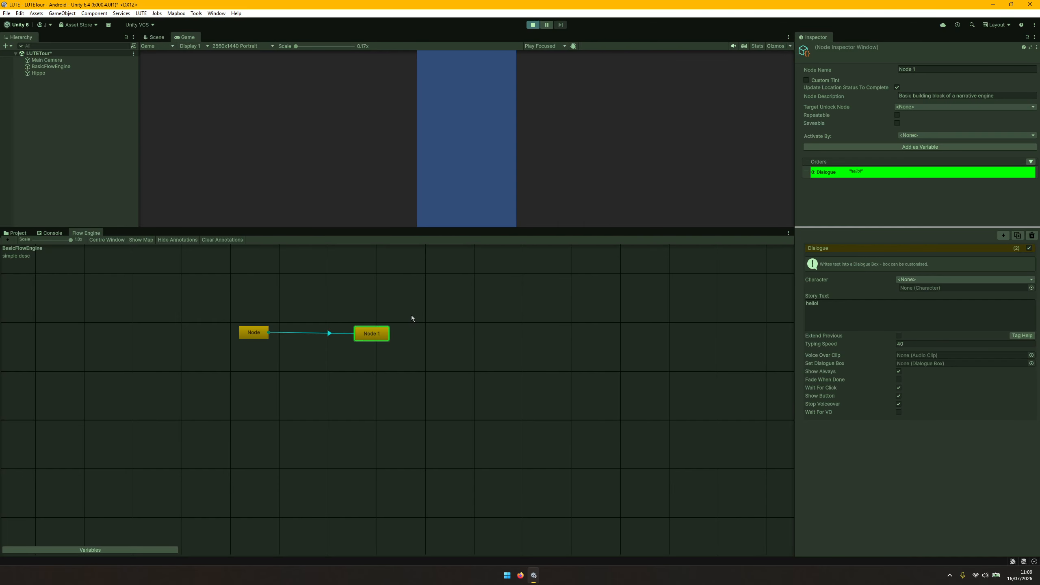
{"action": "left_click", "coordinate": [387, 333]}
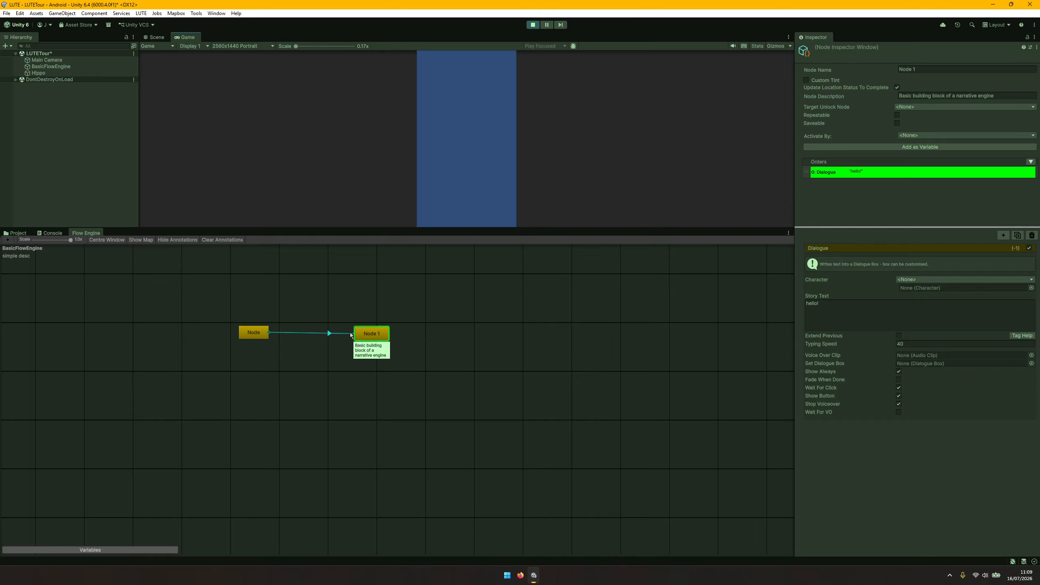
{"action": "left_click", "coordinate": [256, 336]}
{"action": "right_click", "coordinate": [257, 336]}
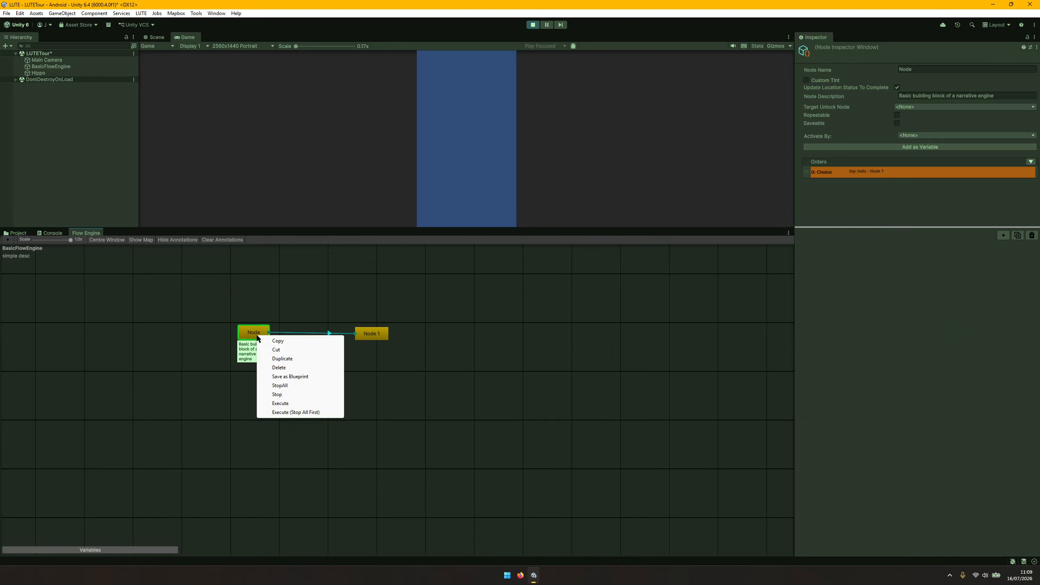
{"action": "left_click", "coordinate": [287, 405]}
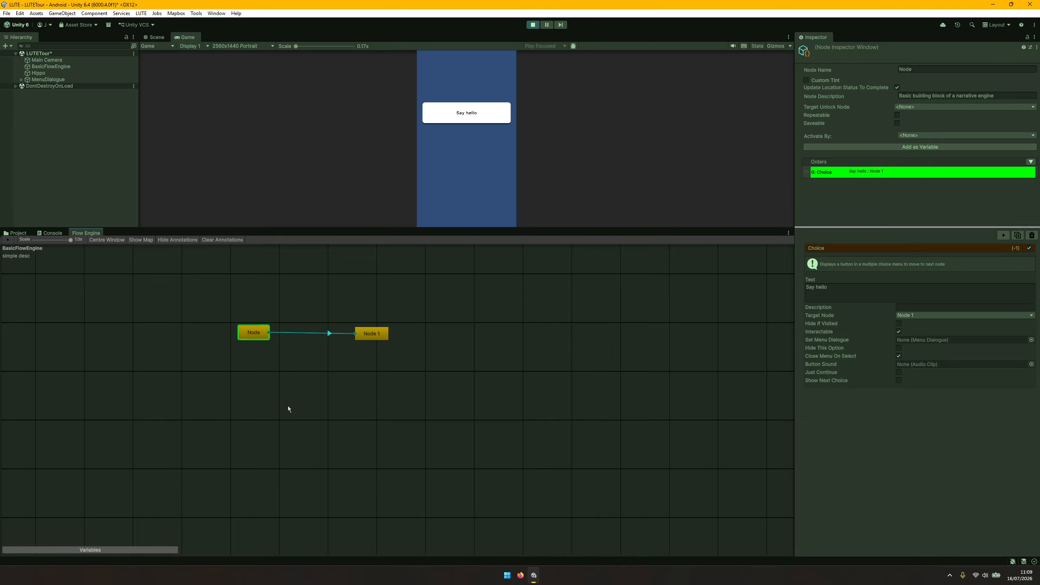
{"action": "left_click", "coordinate": [473, 118]}
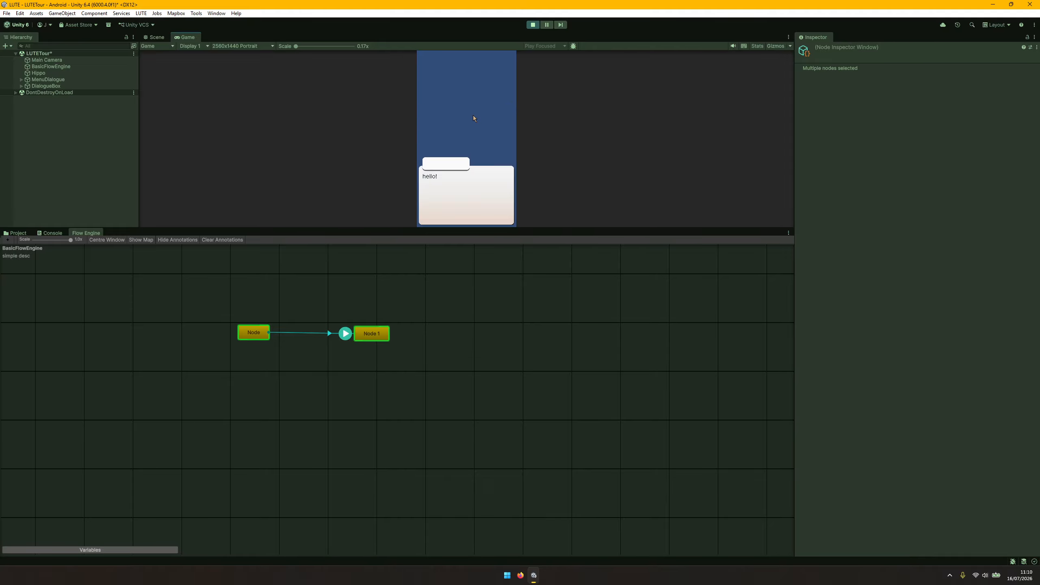
Step: Inspect Node 1's Dialogue order while the scene is running, and clear the node selection
{"action": "left_click_drag", "start_coordinate": [344, 309], "coordinate": [381, 327]}
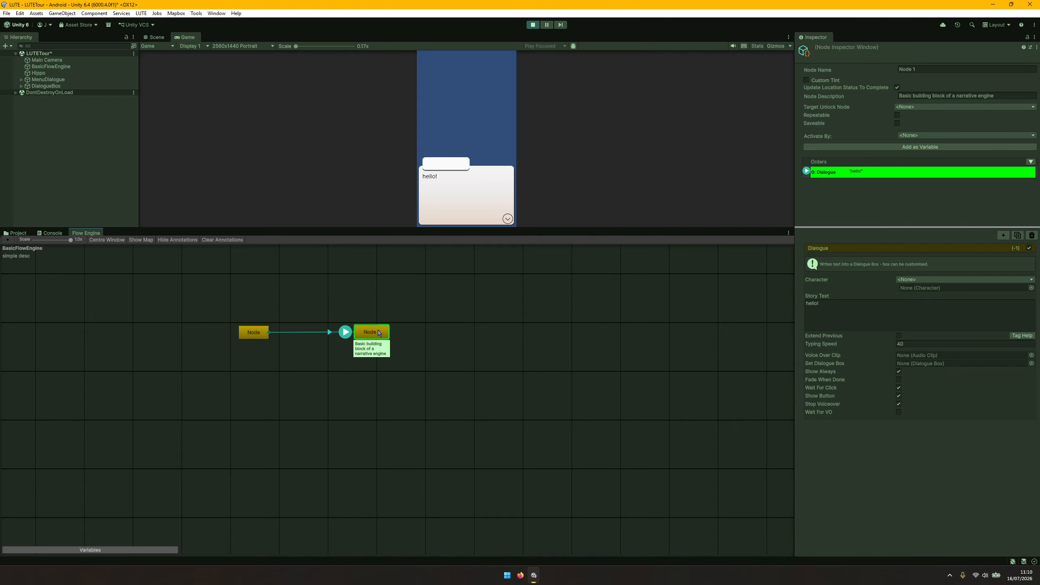
{"action": "left_click_drag", "start_coordinate": [201, 287], "coordinate": [411, 350]}
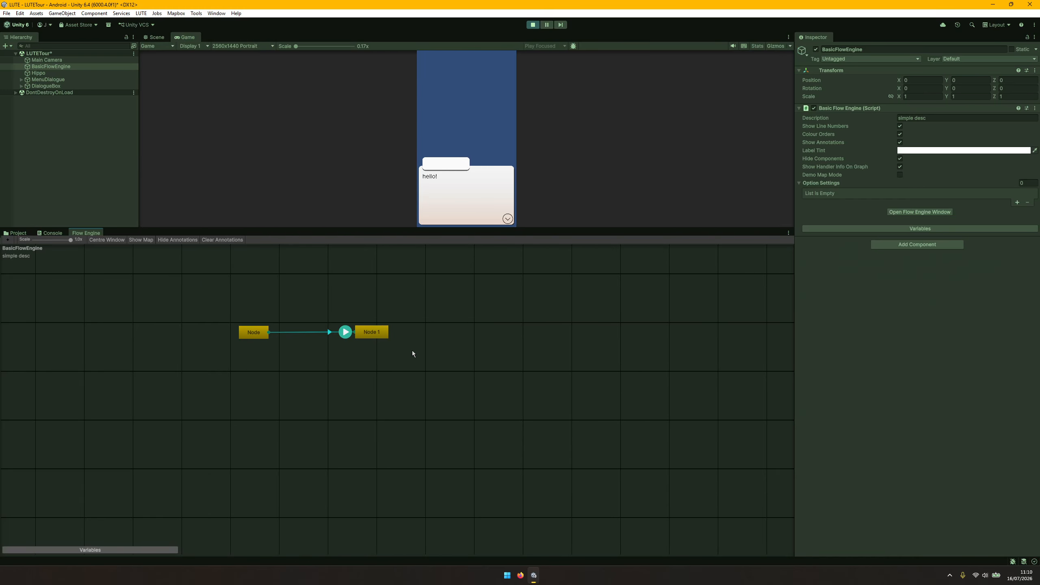